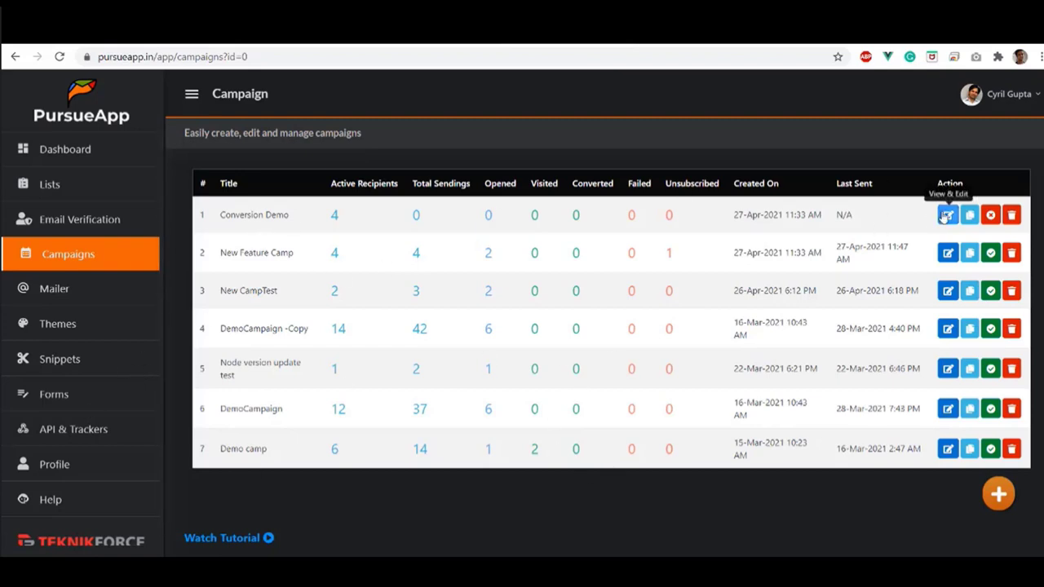
- Open the Conversion Demo campaign, select Sequence 1 and open its settings for editing
click(946, 215)
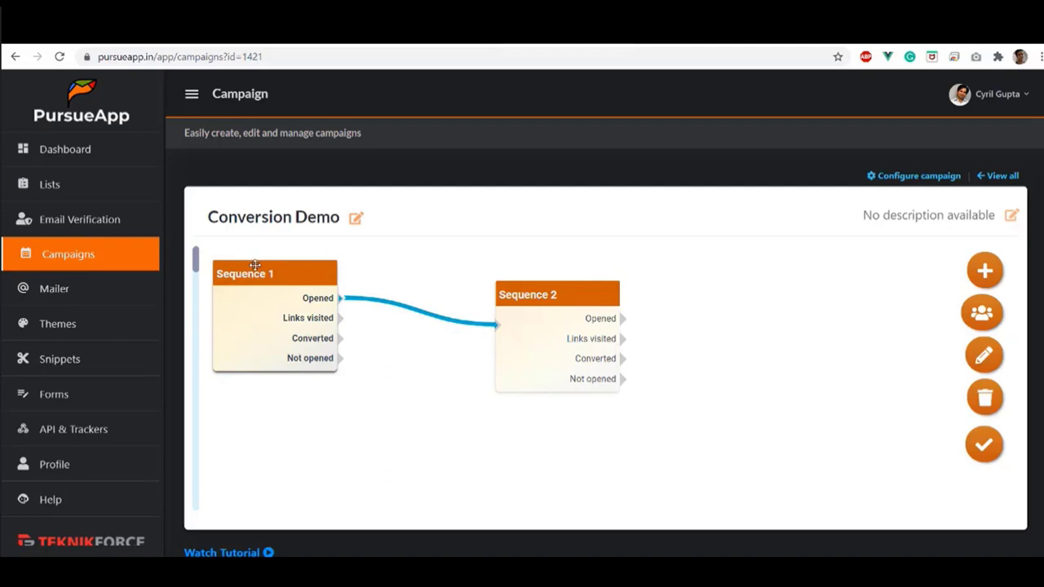
mouse_move(246, 270)
mouse_down()
mouse_move(249, 285)
mouse_move(257, 271)
mouse_up()
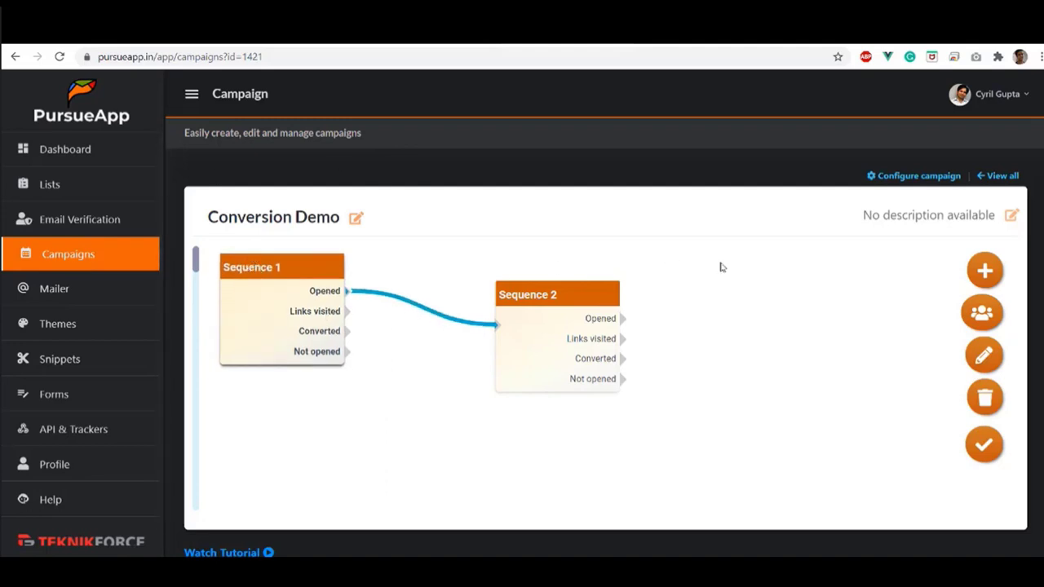
click(994, 364)
click(646, 218)
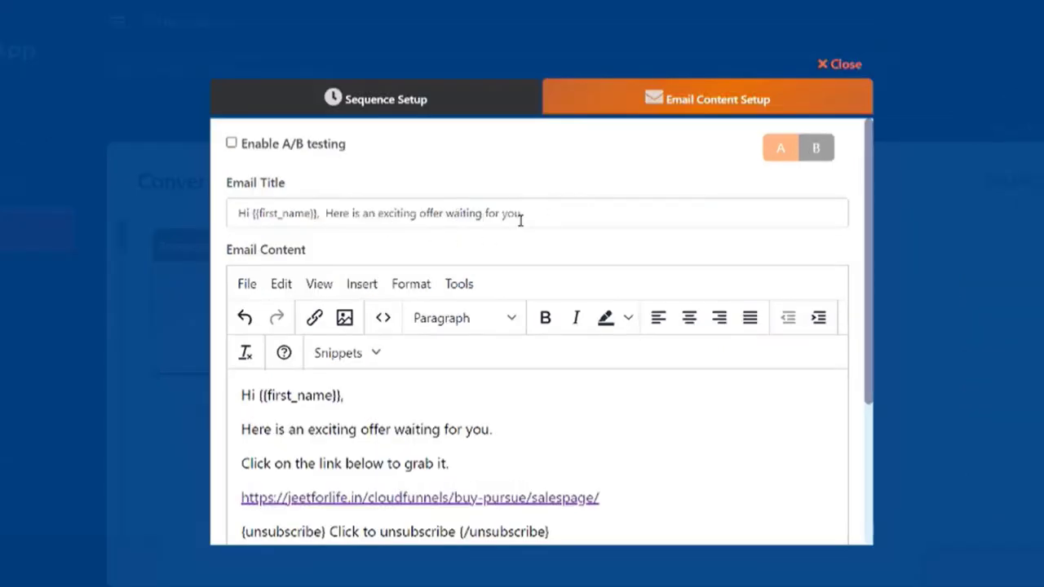
scroll(520, 221, down, 3)
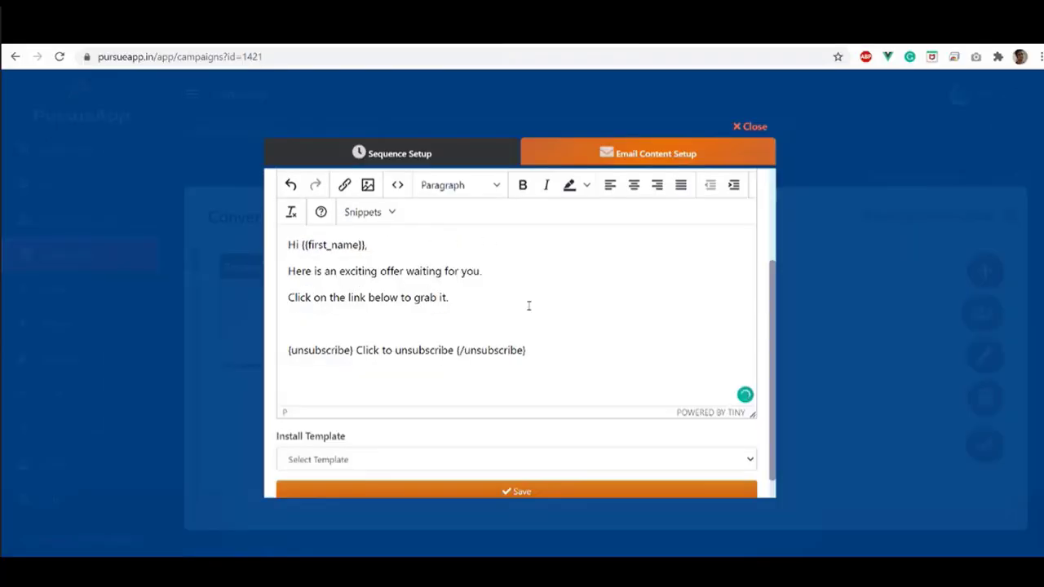
scroll(528, 306, up, 1)
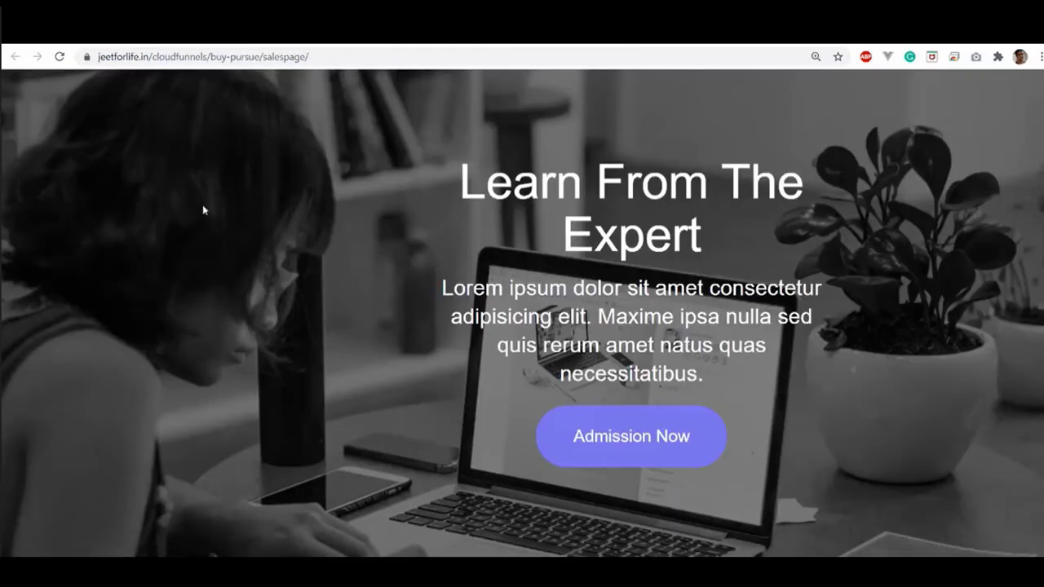
scroll(204, 210, down, 20)
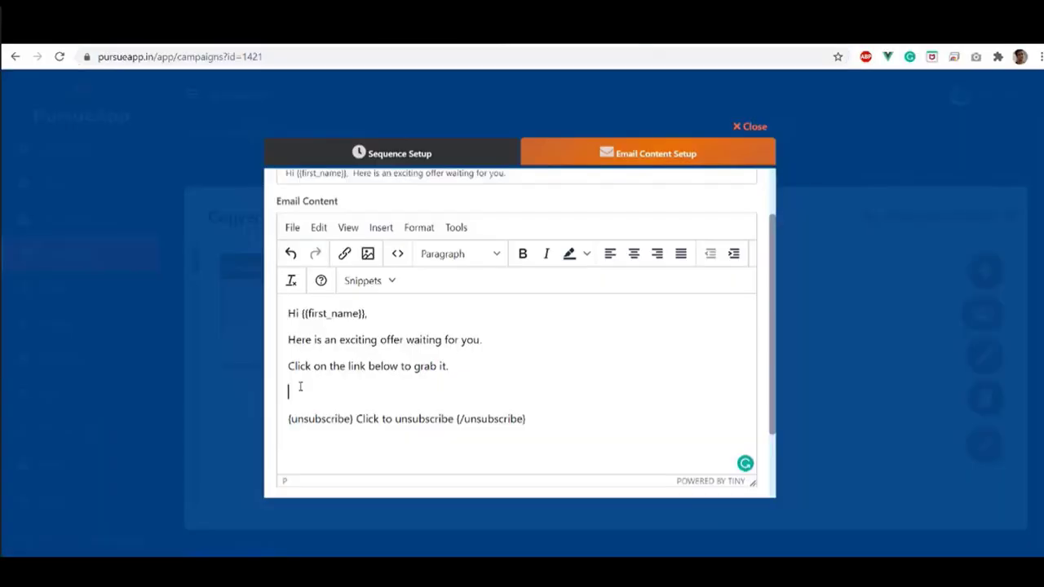
text(https://jeetforlife.in/cloudfunnels/buy-pursue/salespage/)
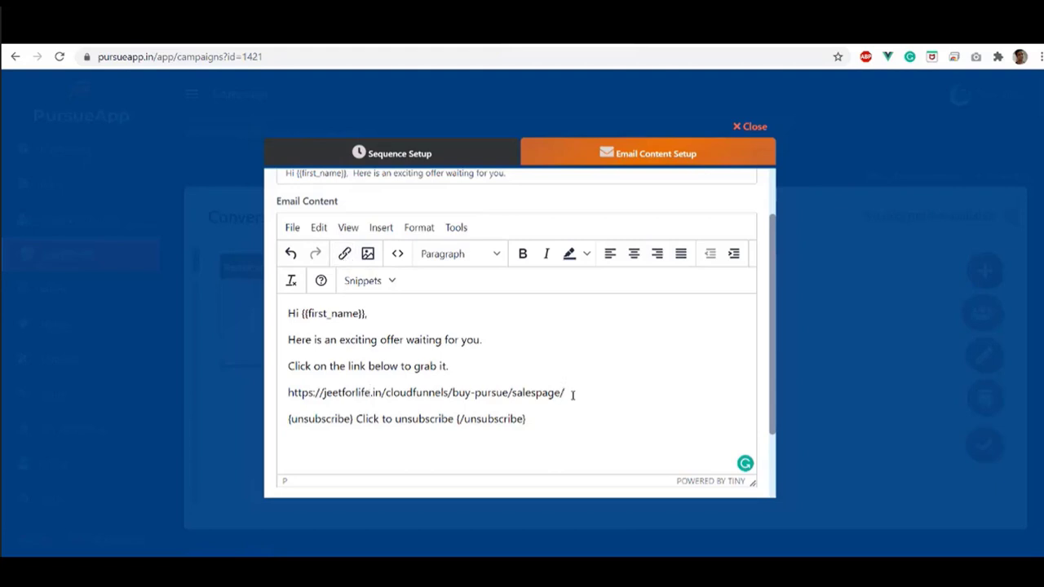
- Turn the selected salespage URL line into a link pointing to that same address
drag(574, 394, 250, 400)
key(ctrl+c)
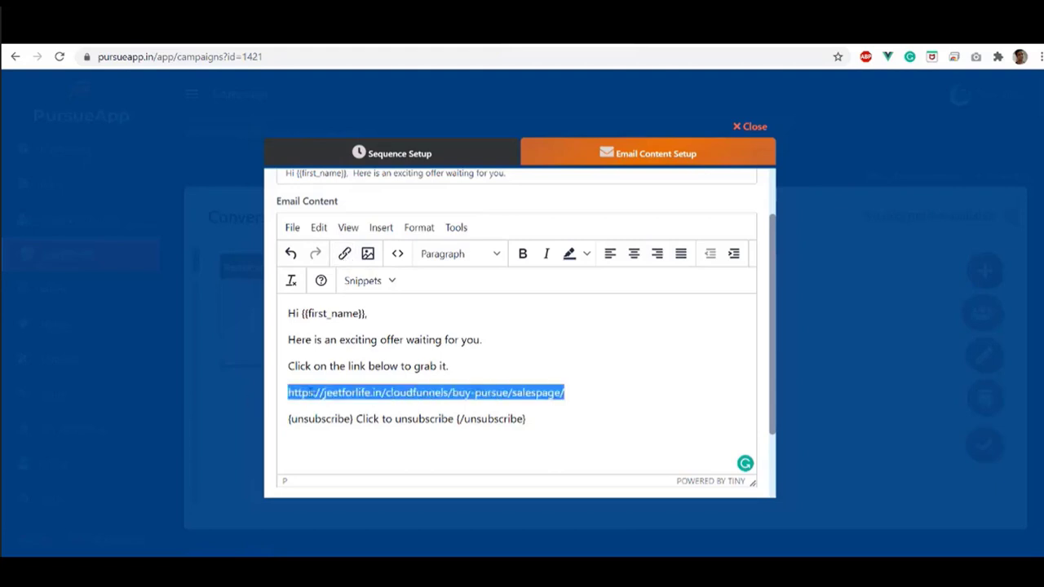
click(348, 257)
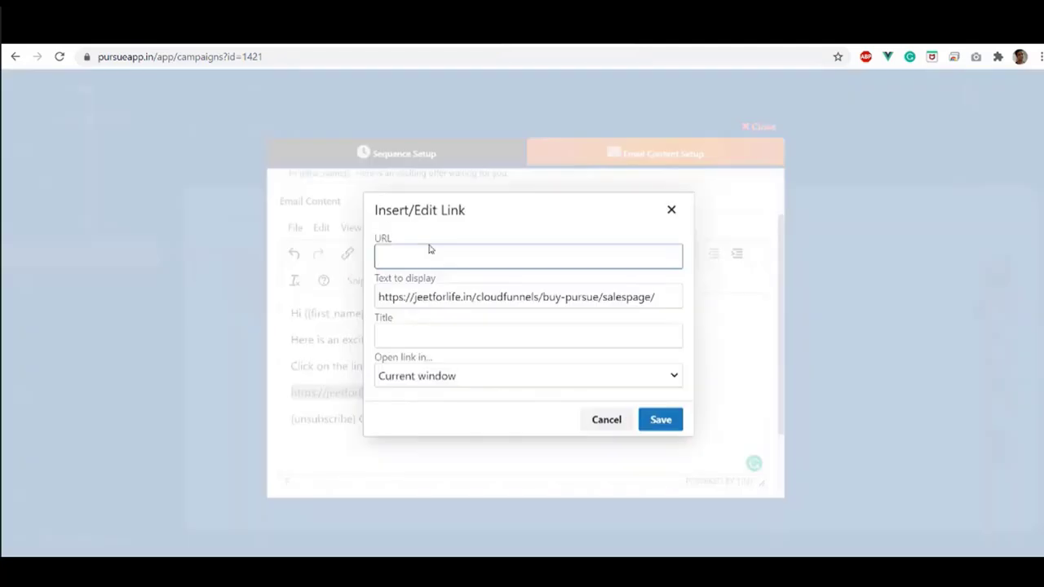
key(ctrl+v)
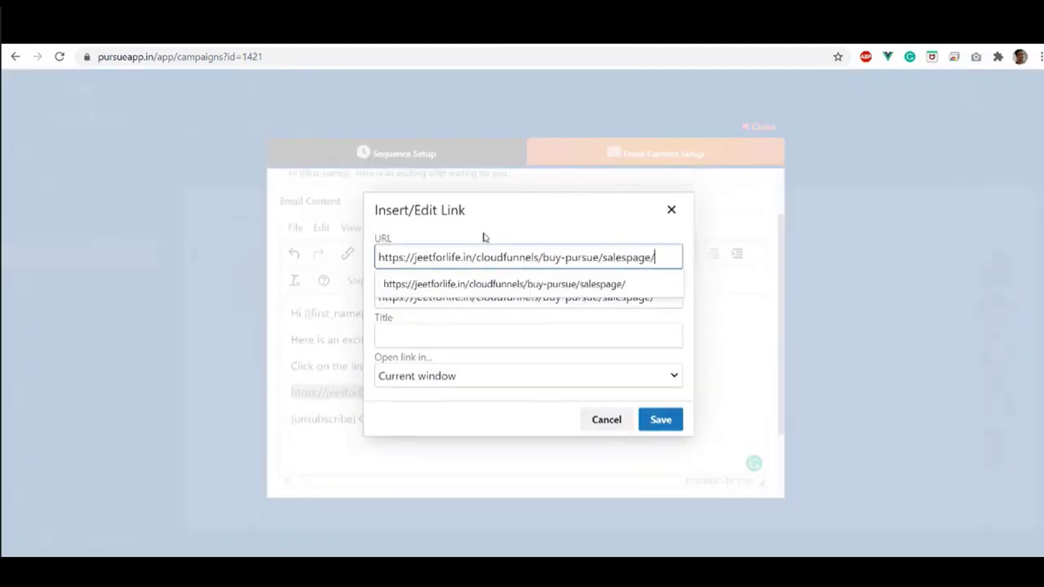
click(483, 237)
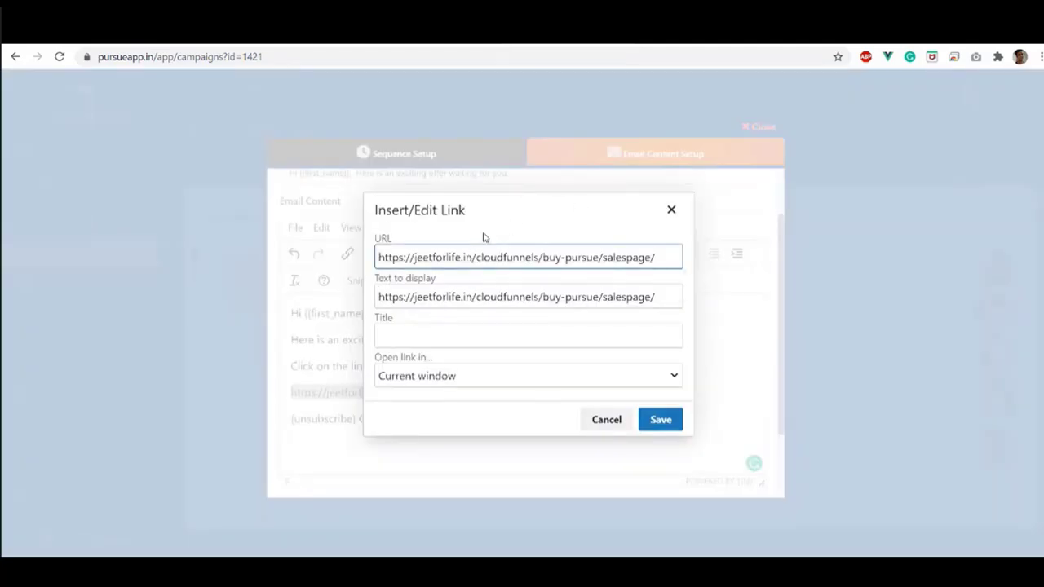
click(661, 419)
click(536, 368)
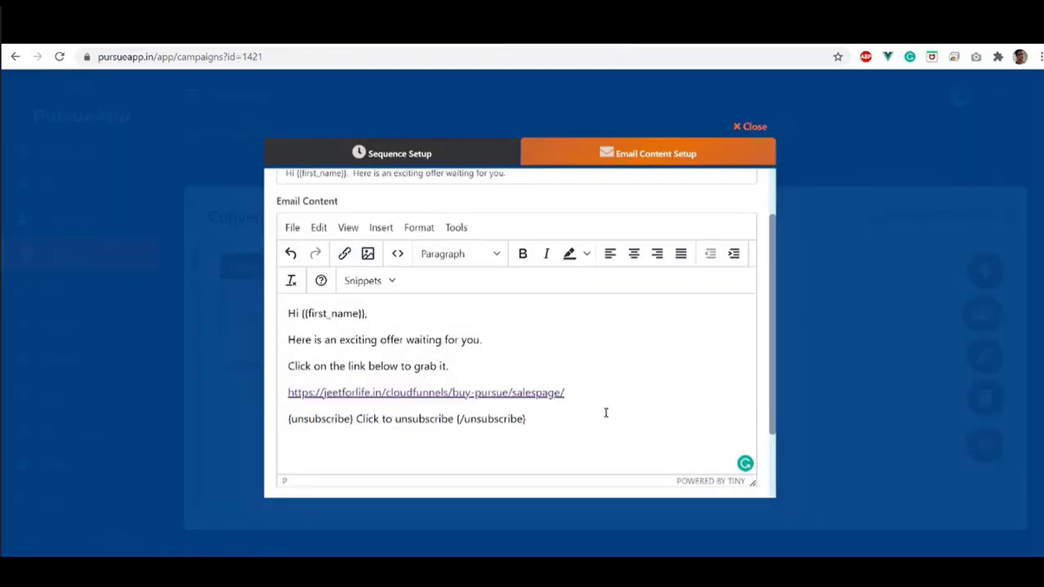
- Change the link's display text to 'Click here' and save it
click(493, 398)
click(345, 254)
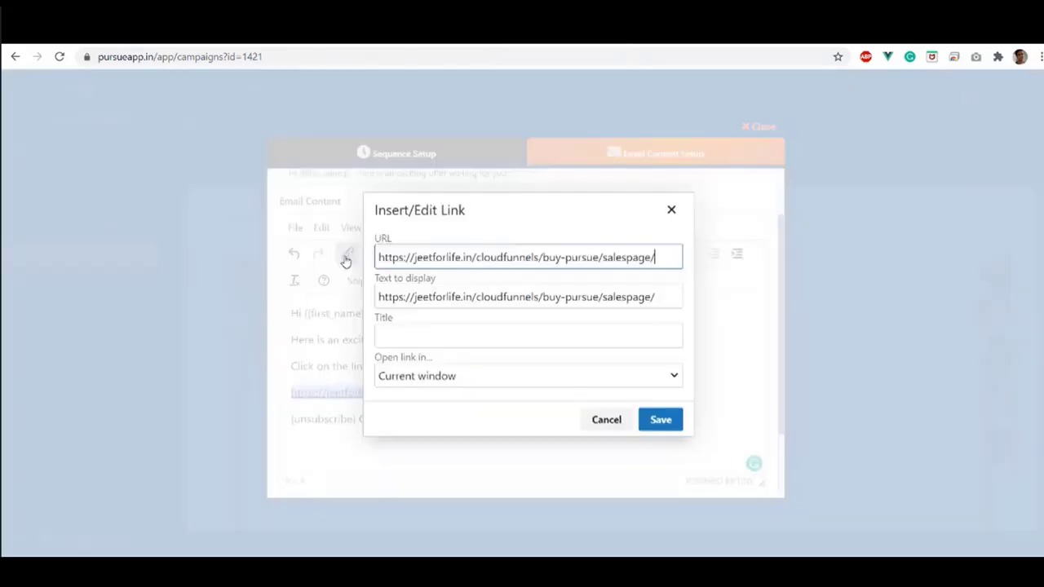
click(487, 299)
key(ctrl+a)
text(c)
key(BackSpace)
text(Click here)
click(660, 420)
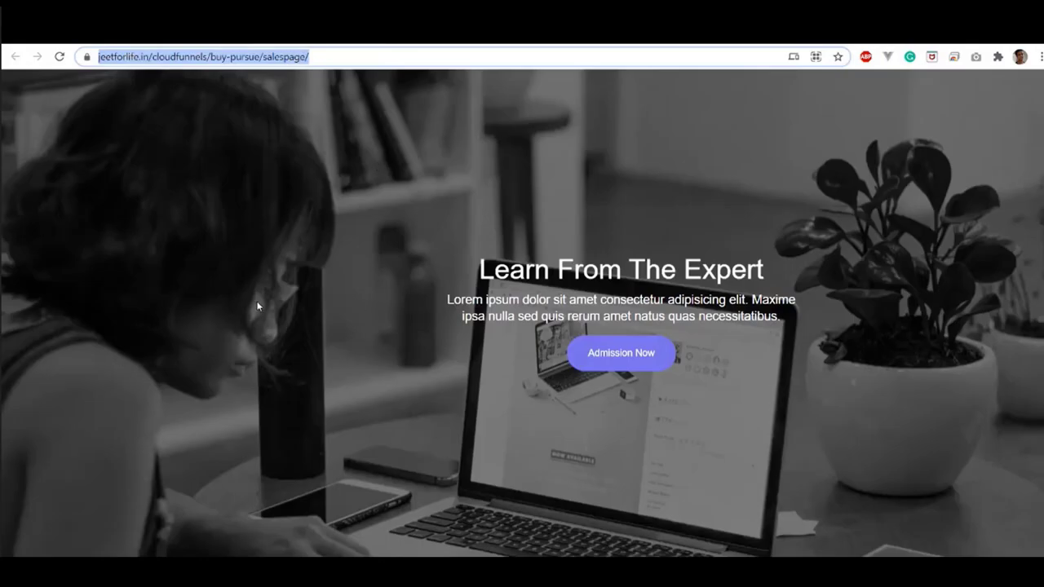
- Scroll through the jeetforlife sales page and back up to the Learn From The Expert banner
scroll(257, 306, down, 9)
scroll(257, 306, up, 8)
scroll(265, 302, up, 2)
- Expand the conversion tracking code on API & Trackers and copy the landing-page script
click(676, 44)
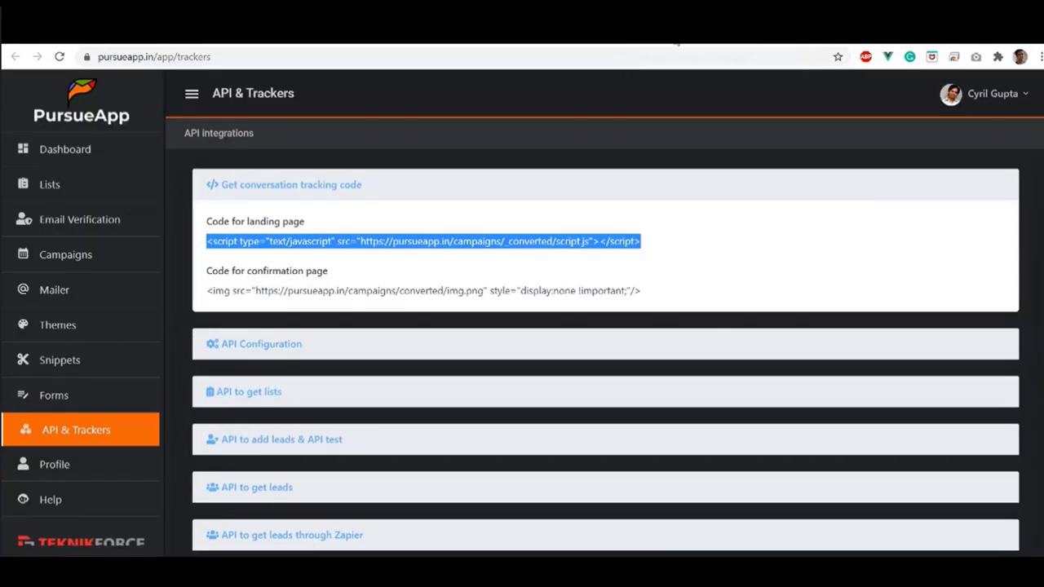
click(274, 258)
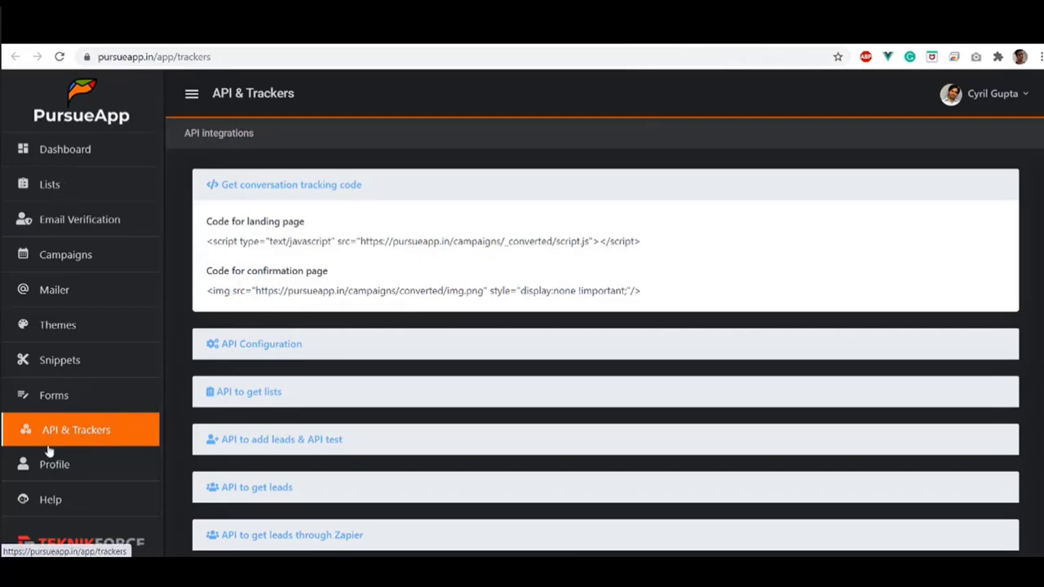
click(327, 181)
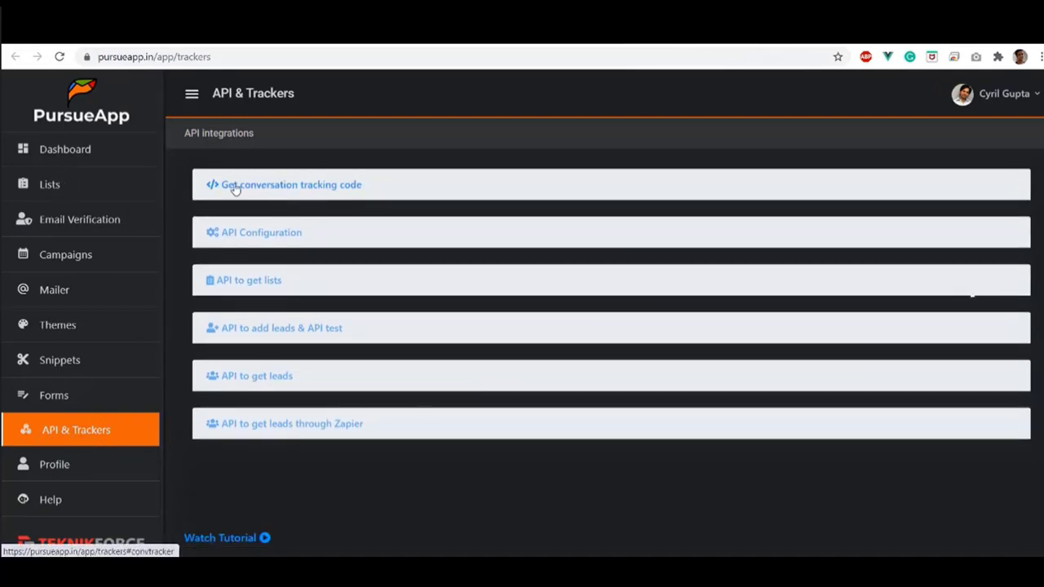
click(351, 187)
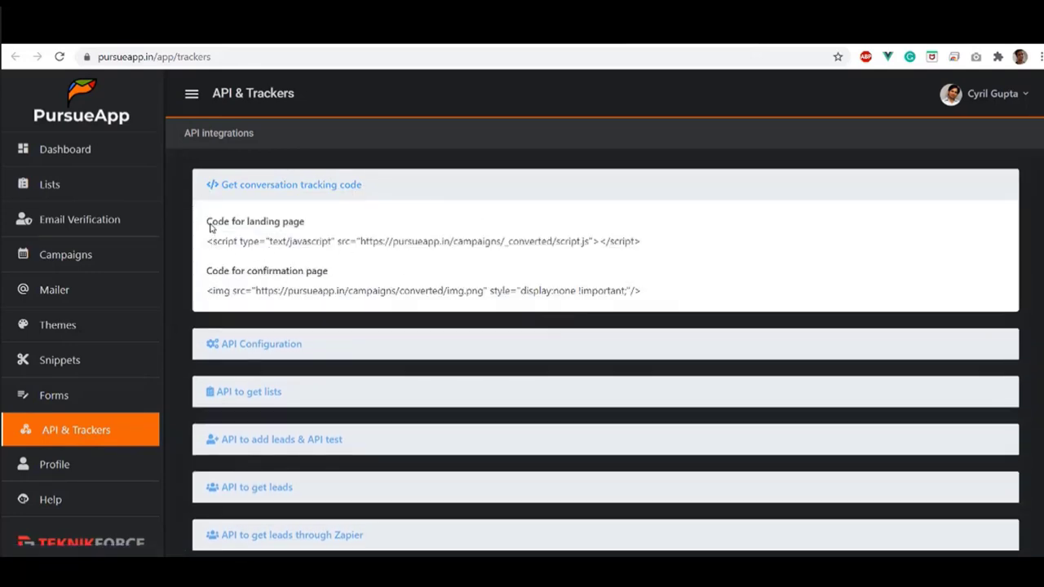
drag(209, 245, 648, 256)
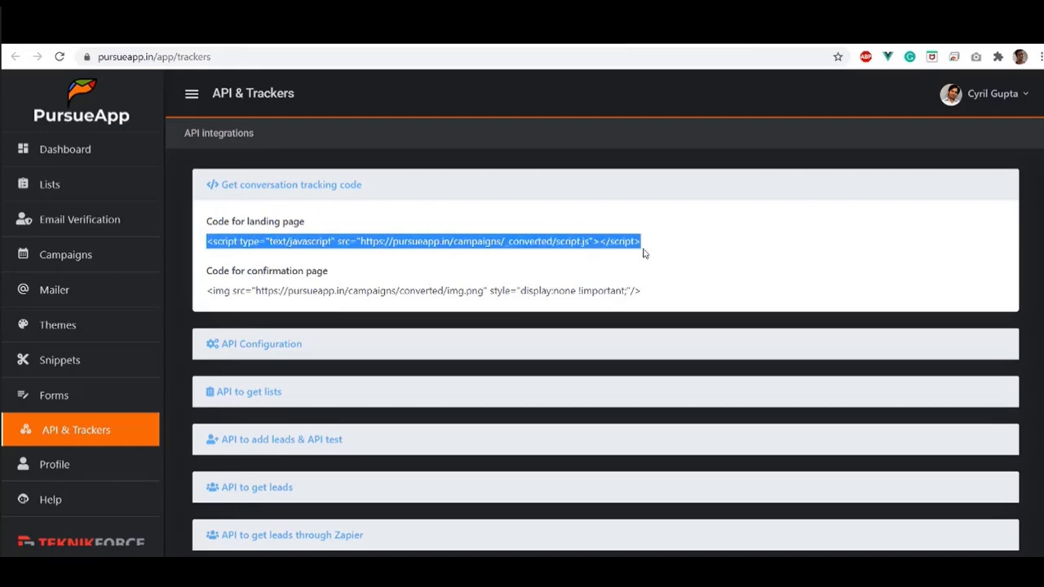
right_click(290, 242)
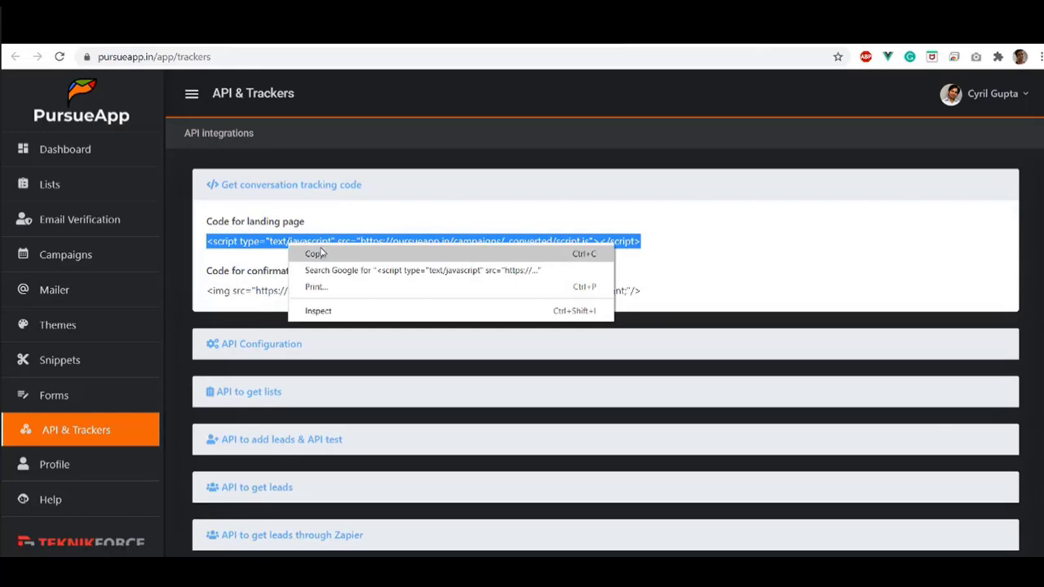
click(238, 253)
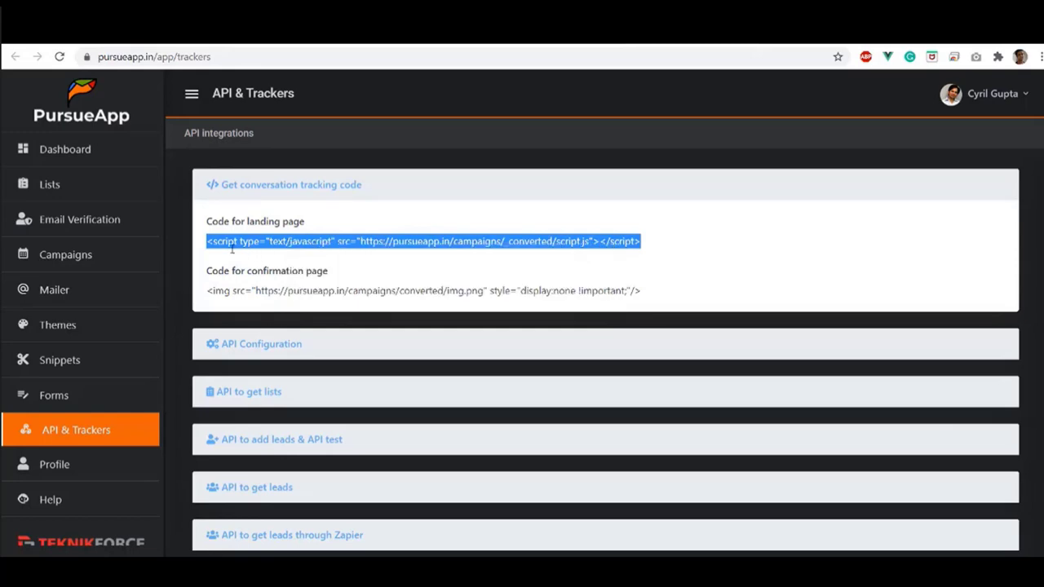
drag(207, 243, 644, 242)
right_click(531, 239)
click(571, 248)
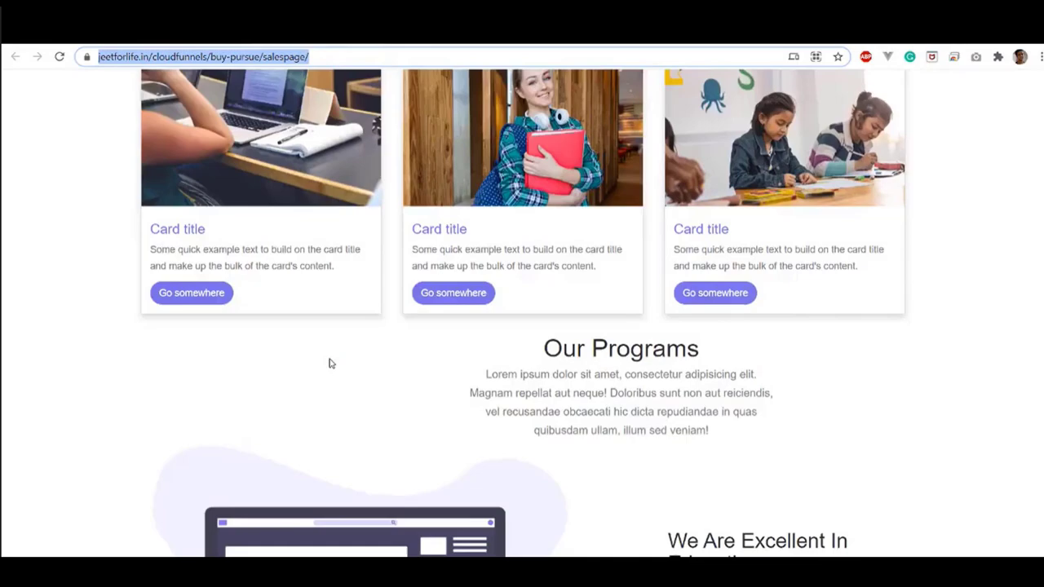
- Scroll the sales page back to the top and bring up its right-click page menu
scroll(331, 363, down, 5)
scroll(331, 363, down, 10)
scroll(326, 356, up, 15)
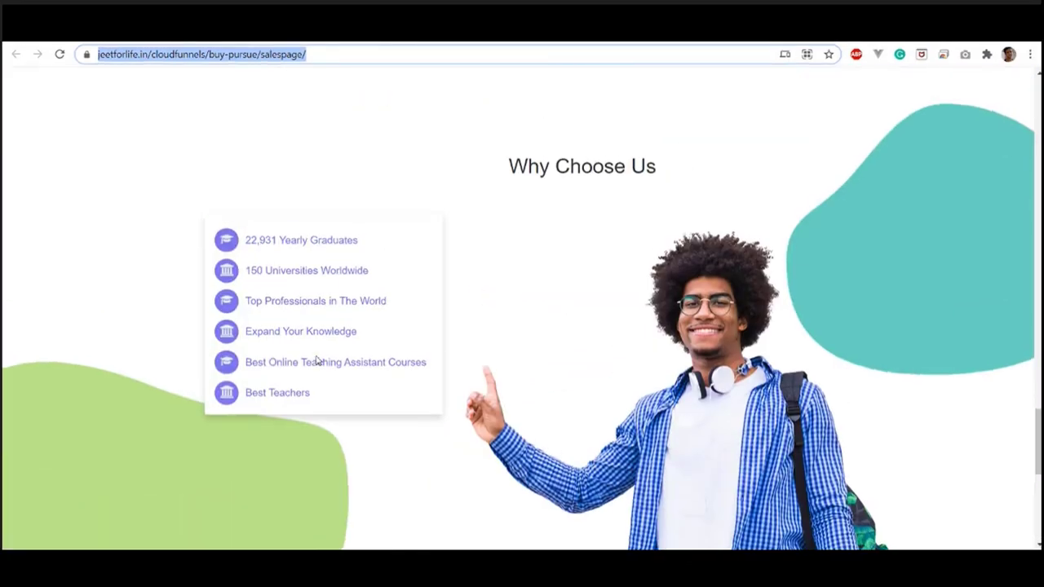
scroll(318, 361, up, 10)
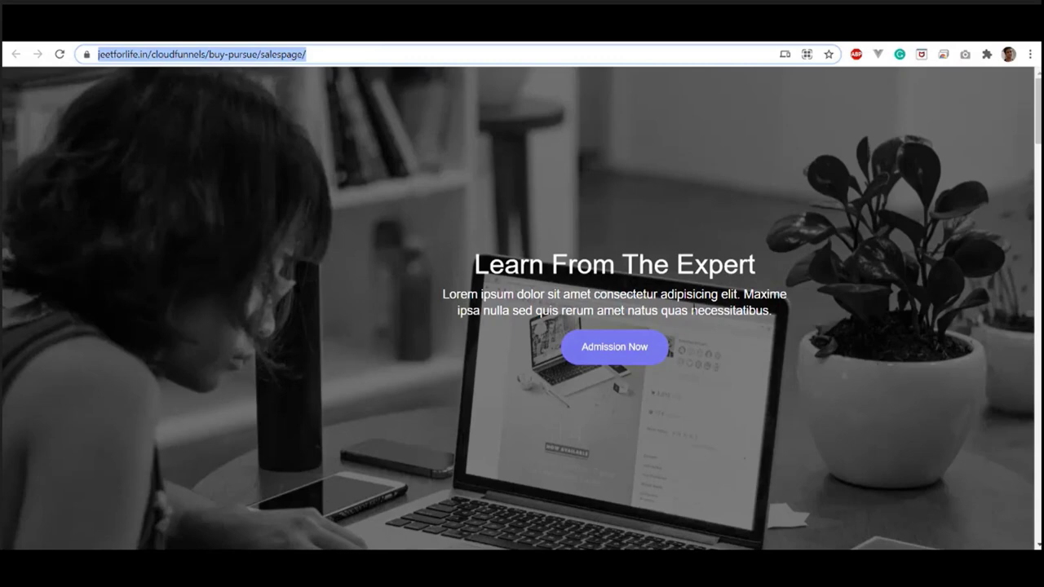
right_click(362, 227)
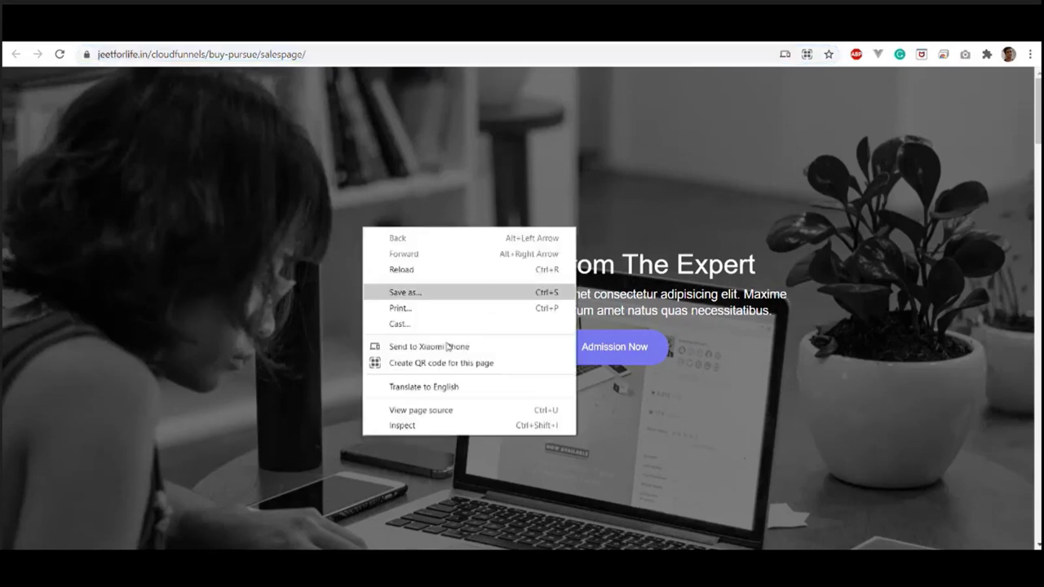
click(415, 413)
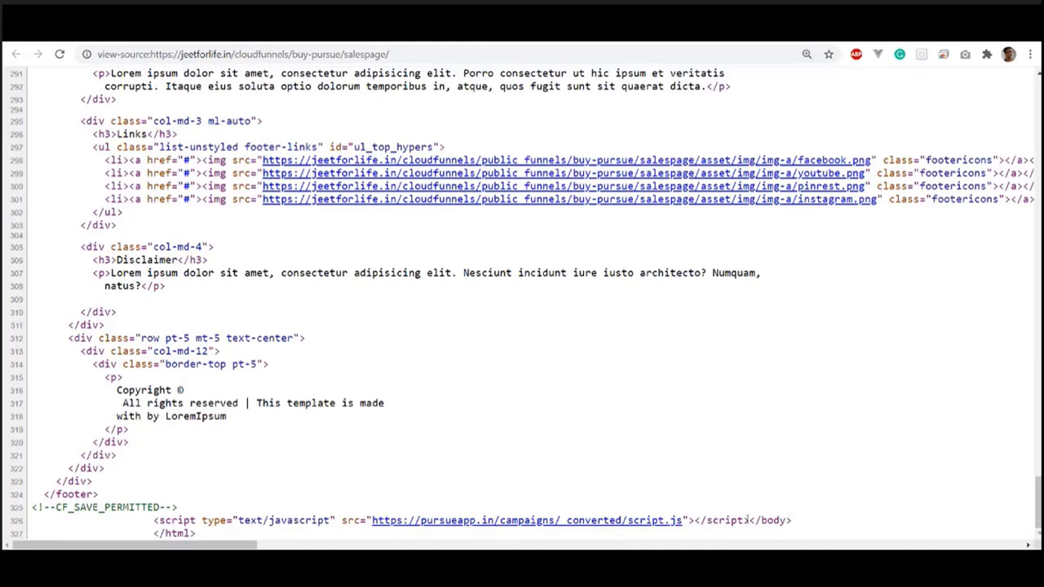
drag(749, 519, 152, 522)
drag(749, 520, 793, 520)
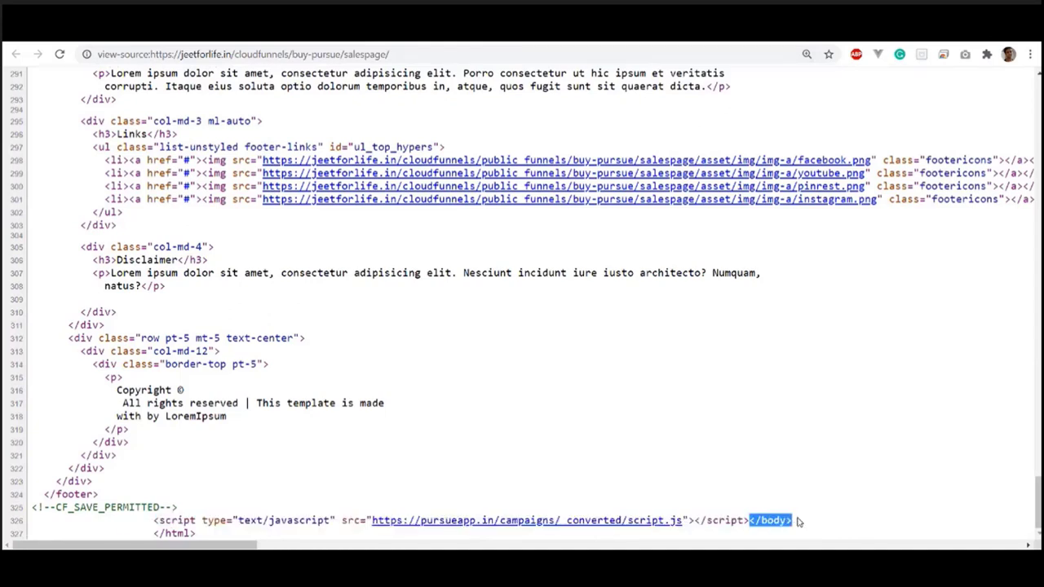
drag(639, 282, 202, 283)
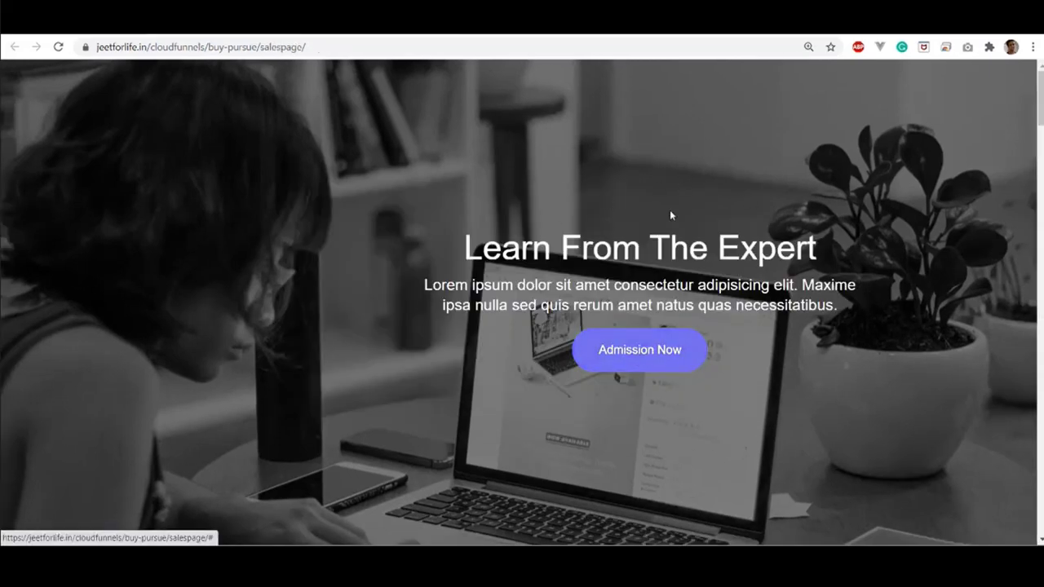
- Go to the Order Form via Admission Now and scroll down to its Submit button
click(629, 354)
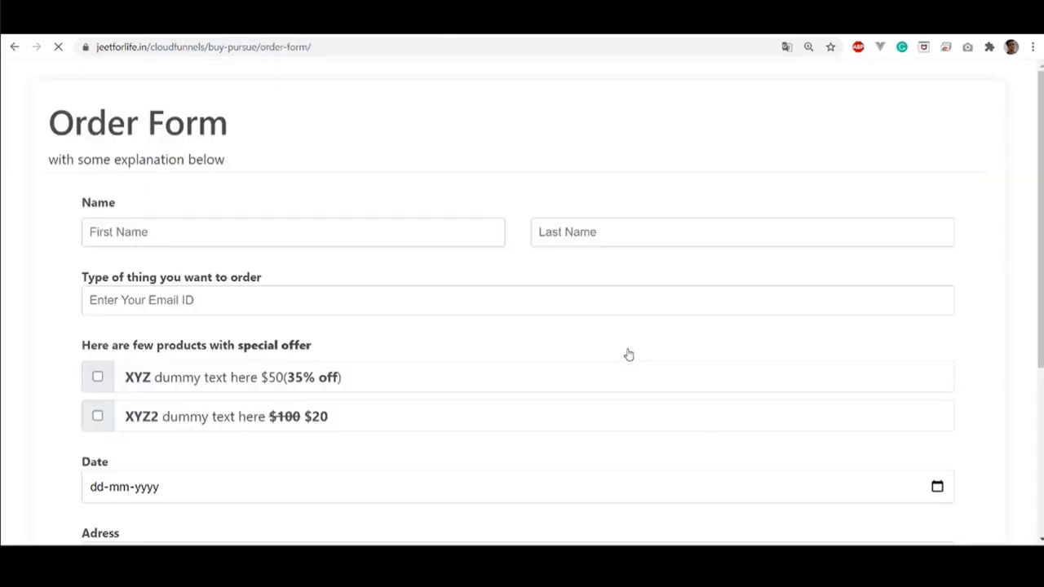
scroll(284, 325, down, 3)
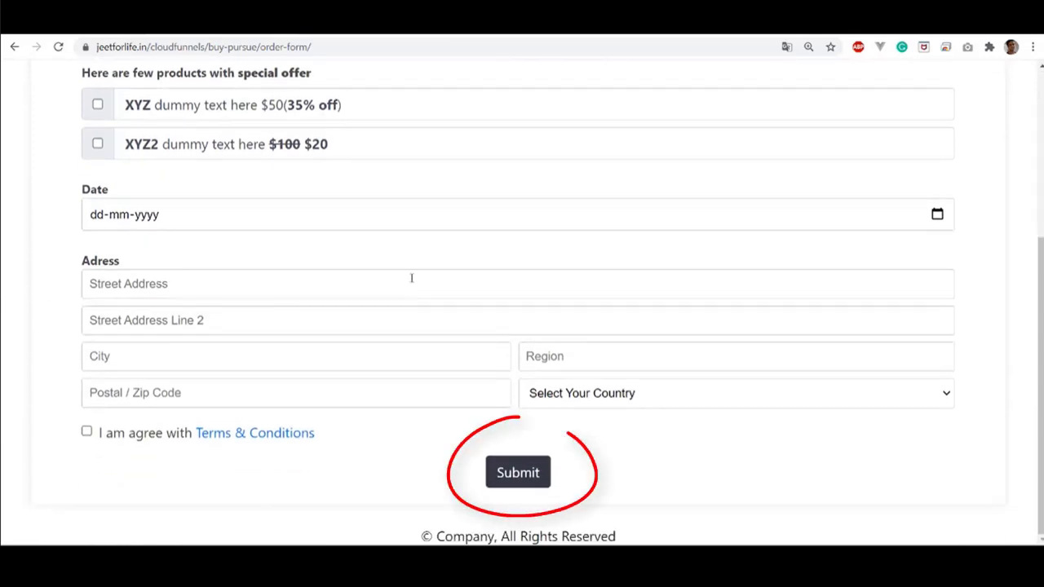
- Reach the order confirmation page and copy its web address
key(alt+Left)
key(alt+Right)
click(260, 47)
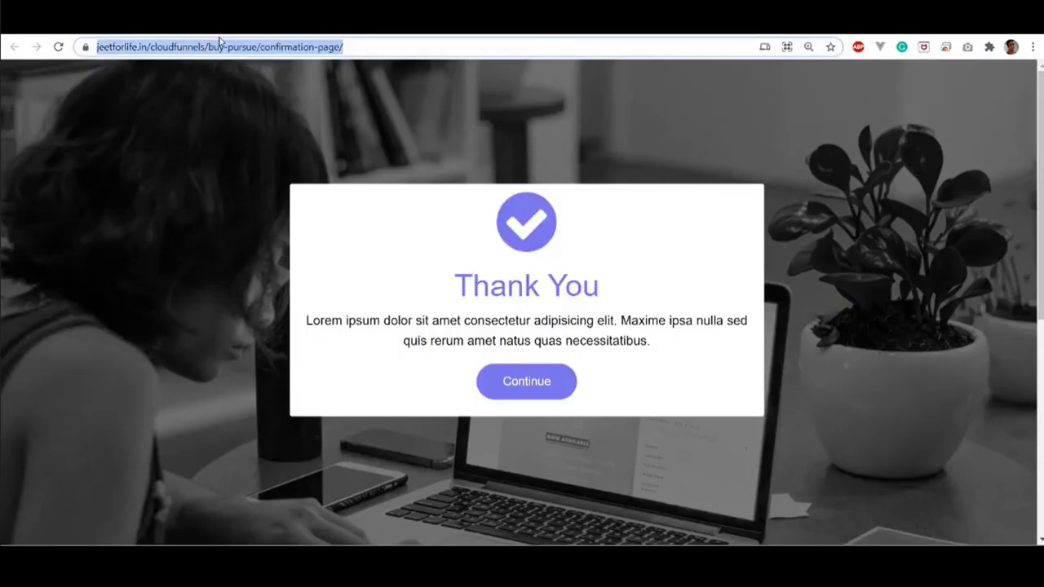
scroll(422, 220, down, 5)
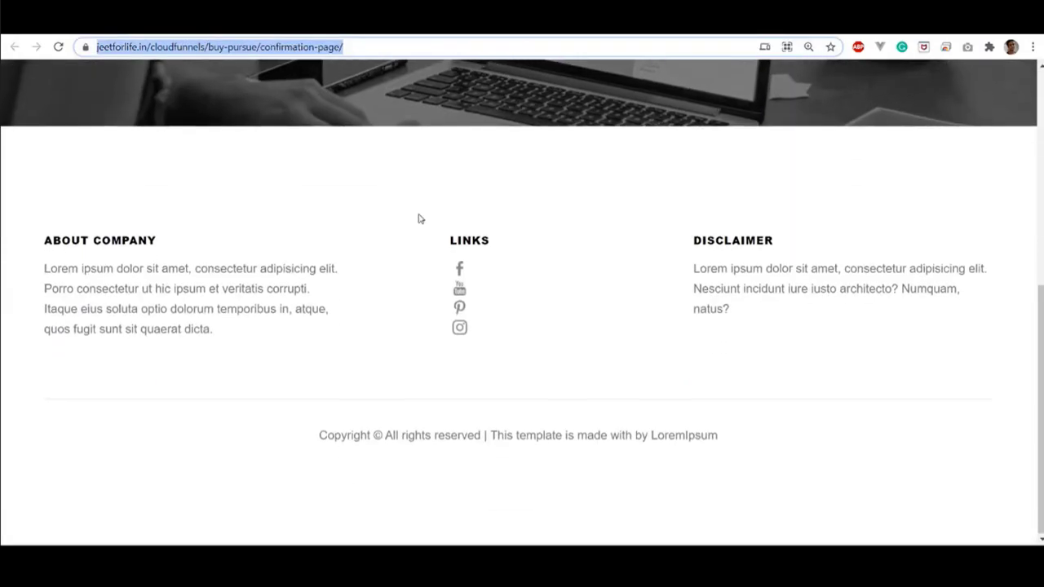
scroll(422, 220, up, 4)
scroll(421, 219, up, 1)
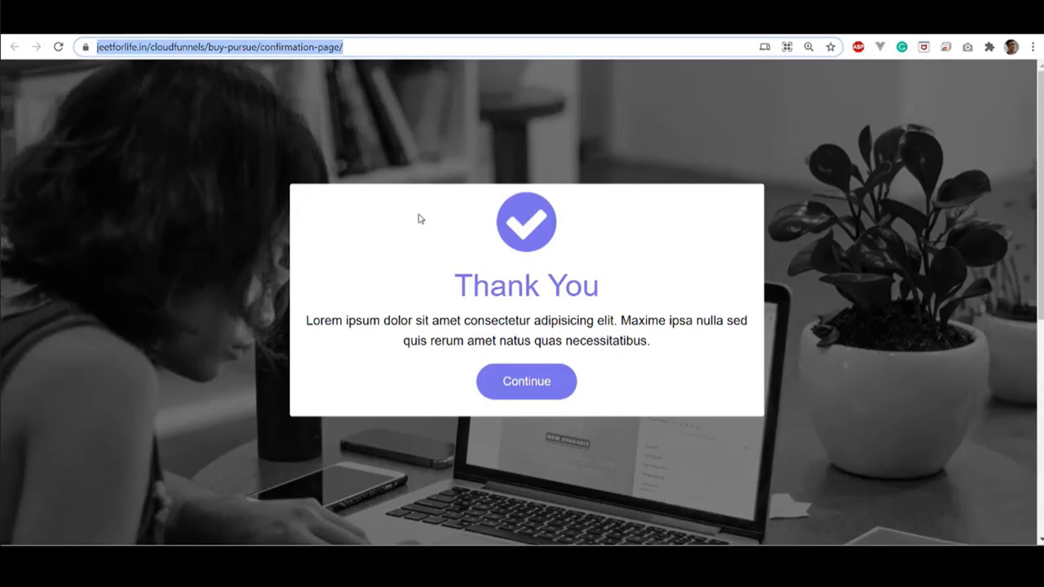
scroll(420, 219, down, 5)
scroll(419, 217, up, 3)
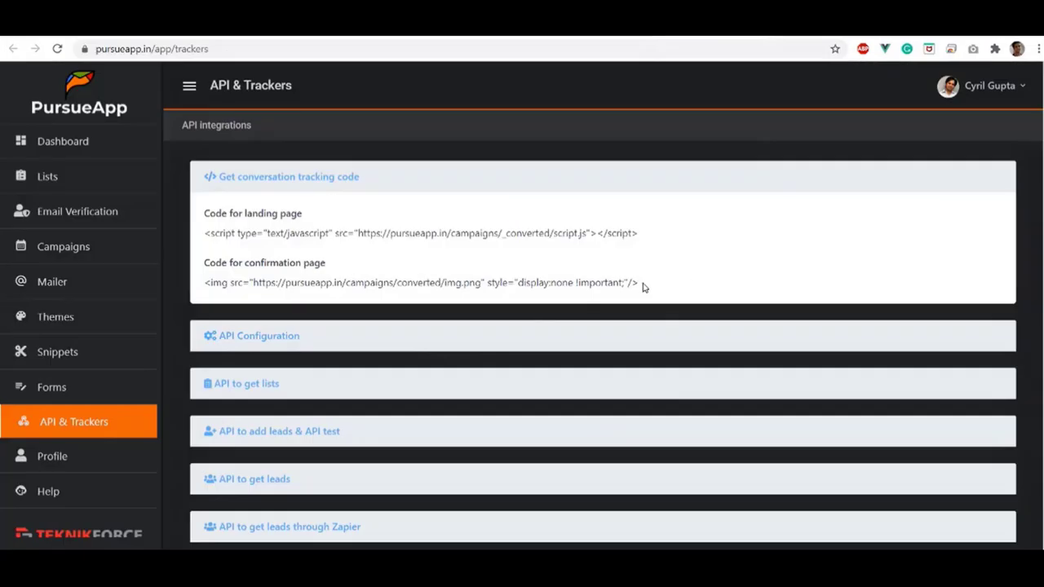
drag(642, 284, 203, 279)
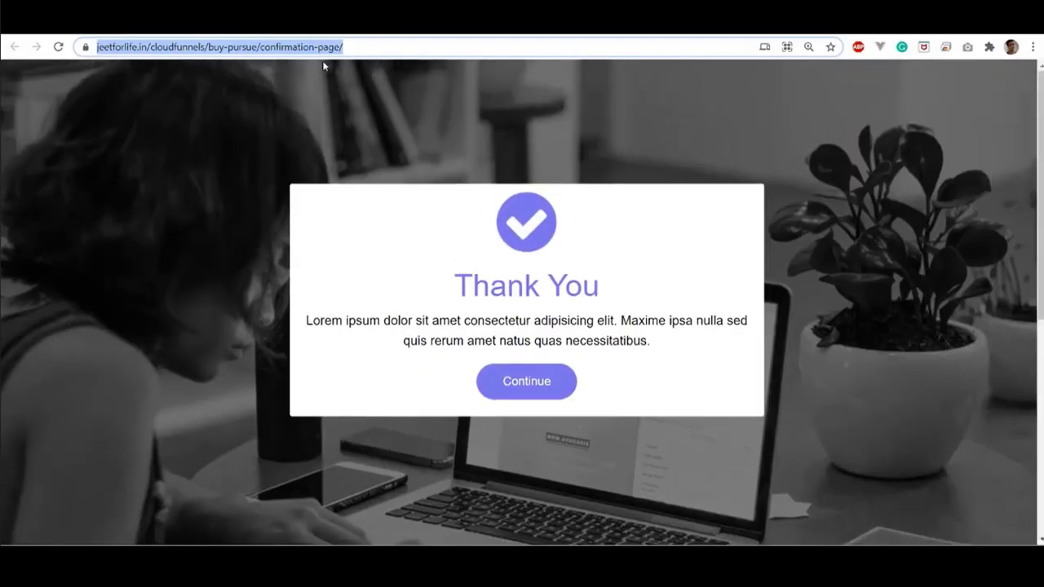
- View the confirmation page source and select the converted/img.png tracking tag before </body>
click(190, 130)
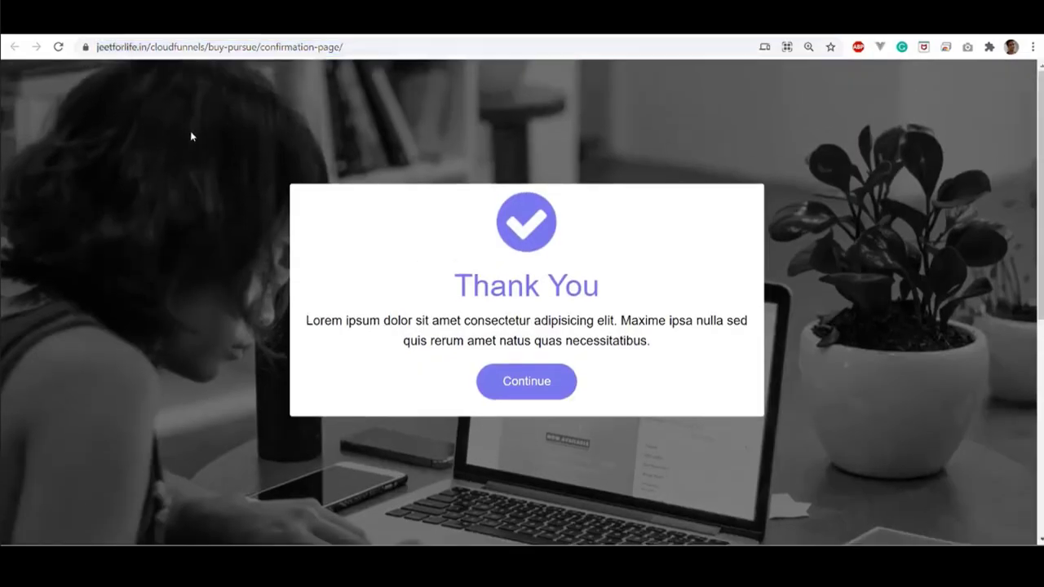
right_click(196, 294)
click(310, 476)
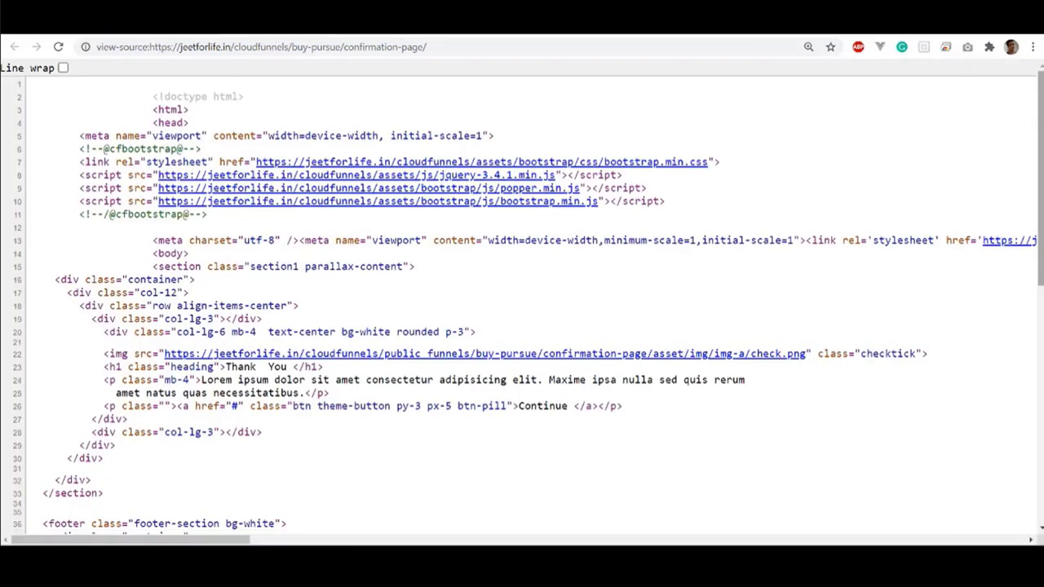
scroll(354, 414, down, 6)
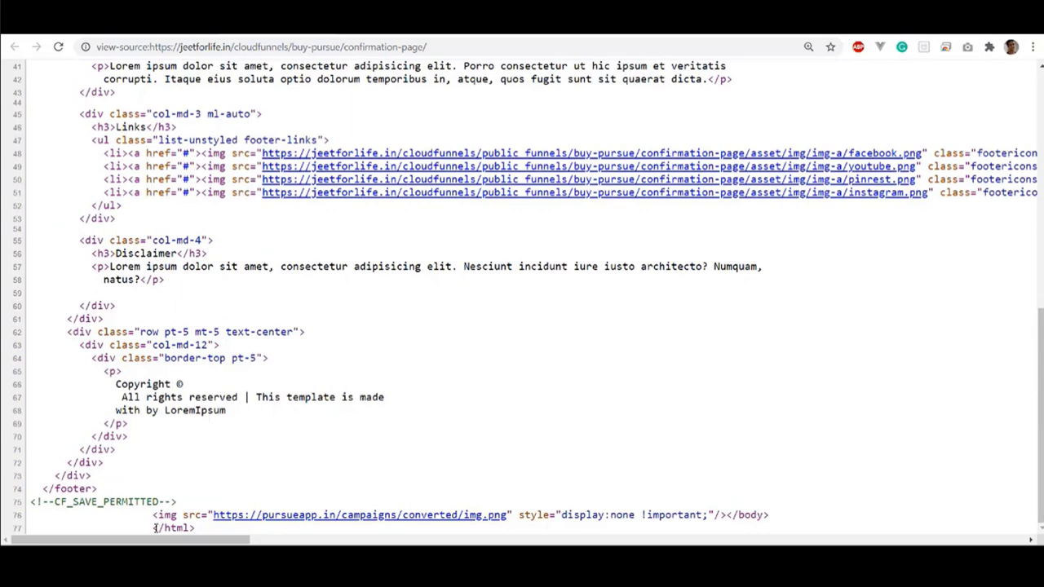
drag(155, 516, 736, 516)
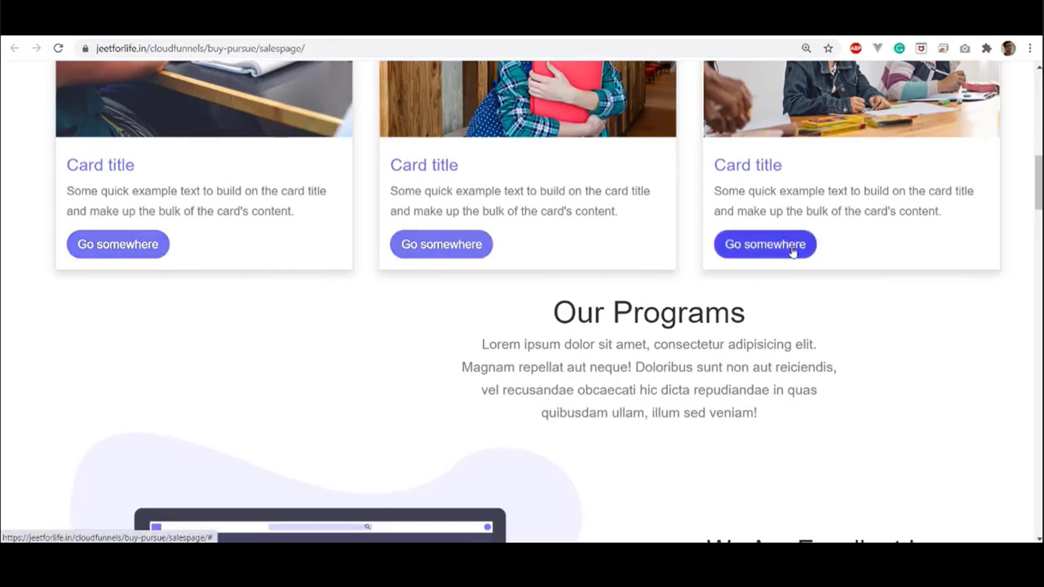
- Scroll the sales page, then open the Order Form through Admission Now and scroll down it
scroll(331, 348, down, 5)
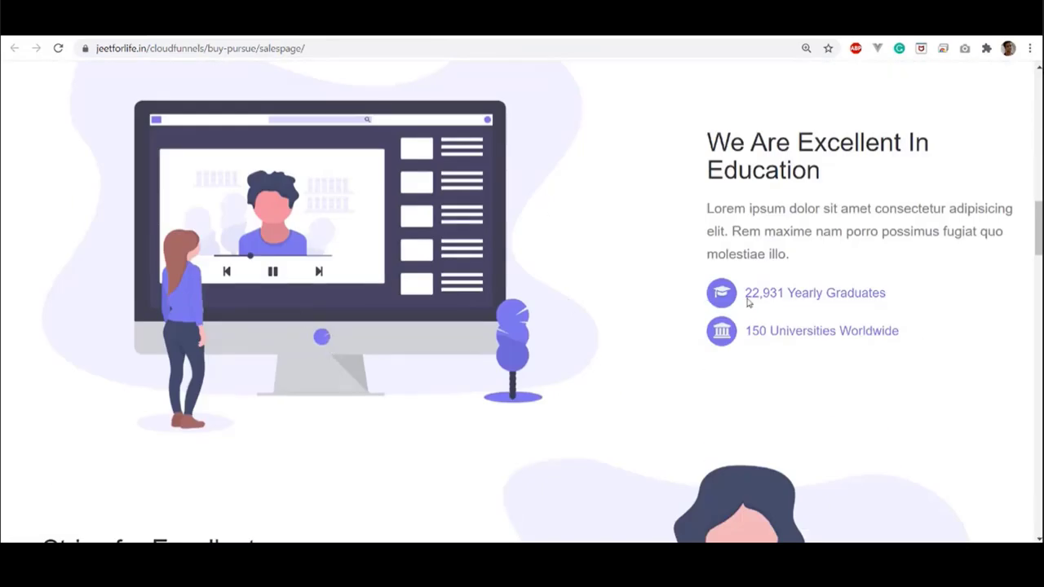
scroll(633, 364, up, 10)
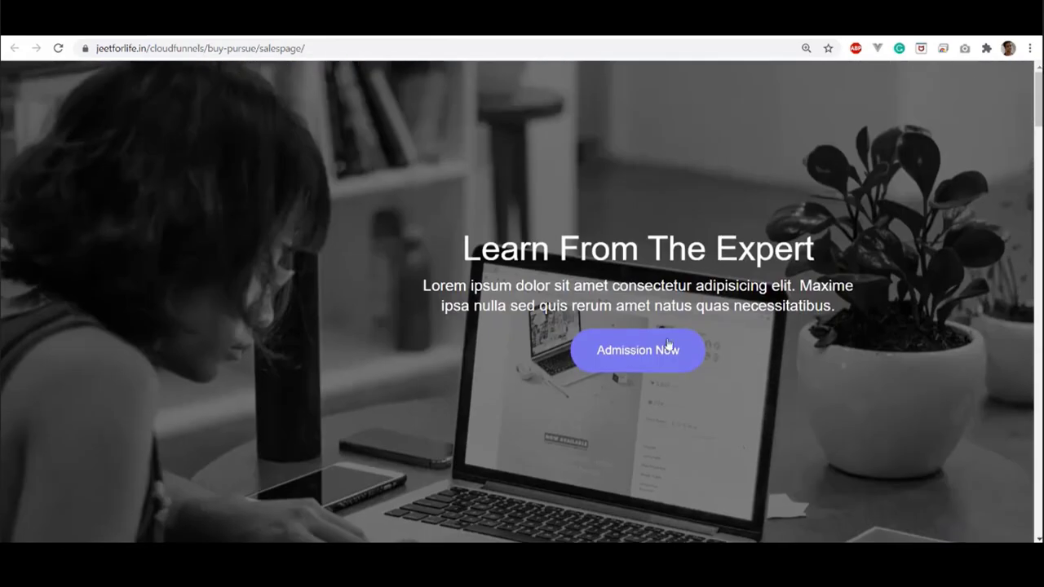
click(643, 352)
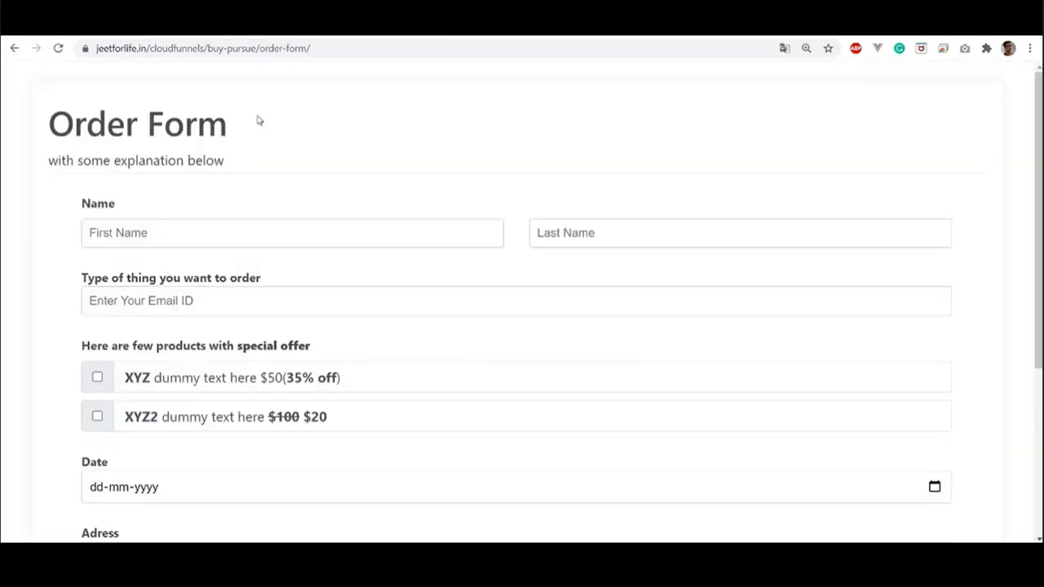
scroll(282, 326, down, 3)
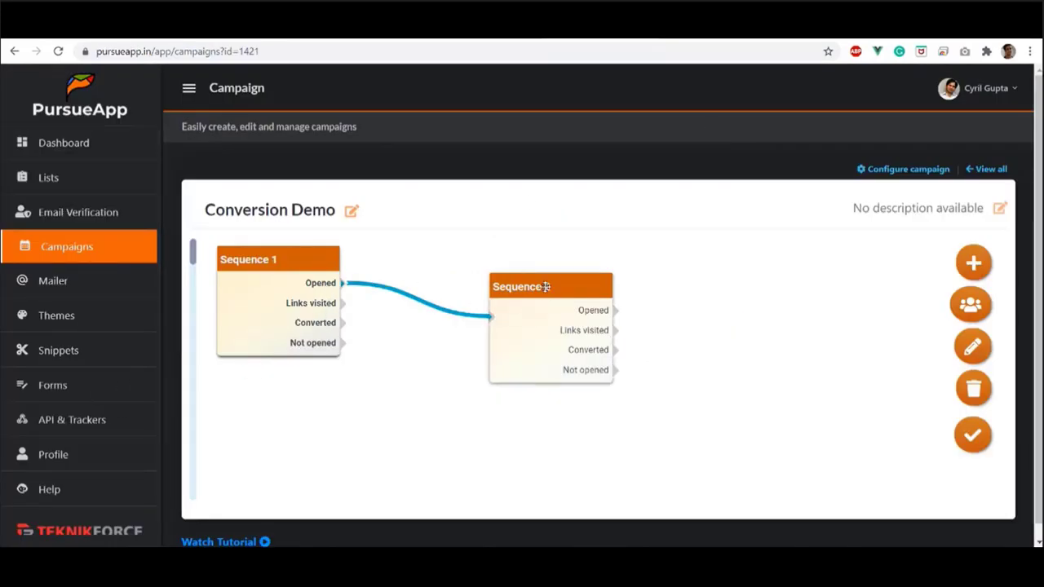
- Move Sequence 2 up-right and drop a new sequence box into the Conversion Demo flow
drag(541, 286, 665, 251)
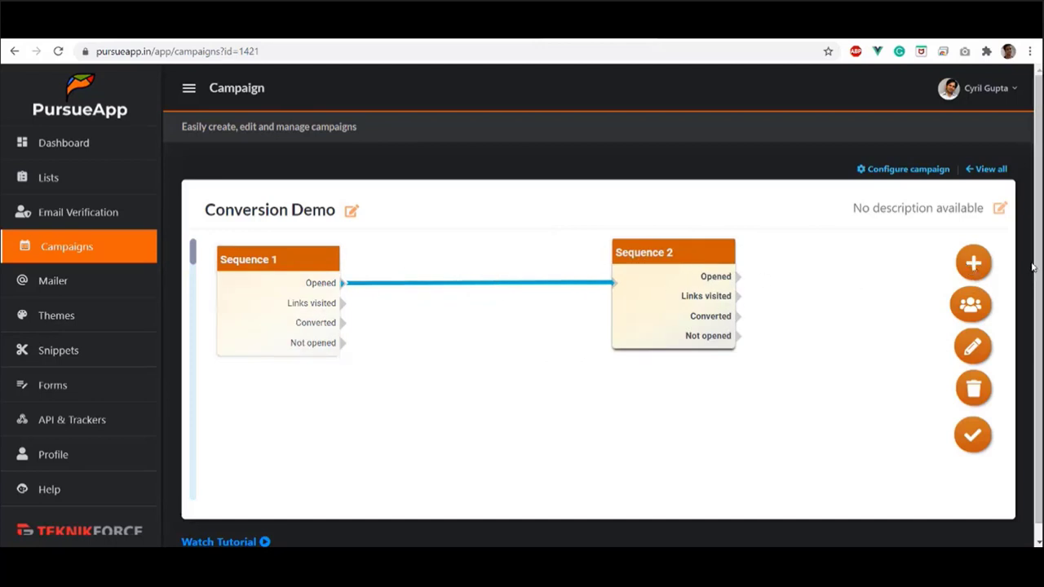
drag(973, 263, 562, 384)
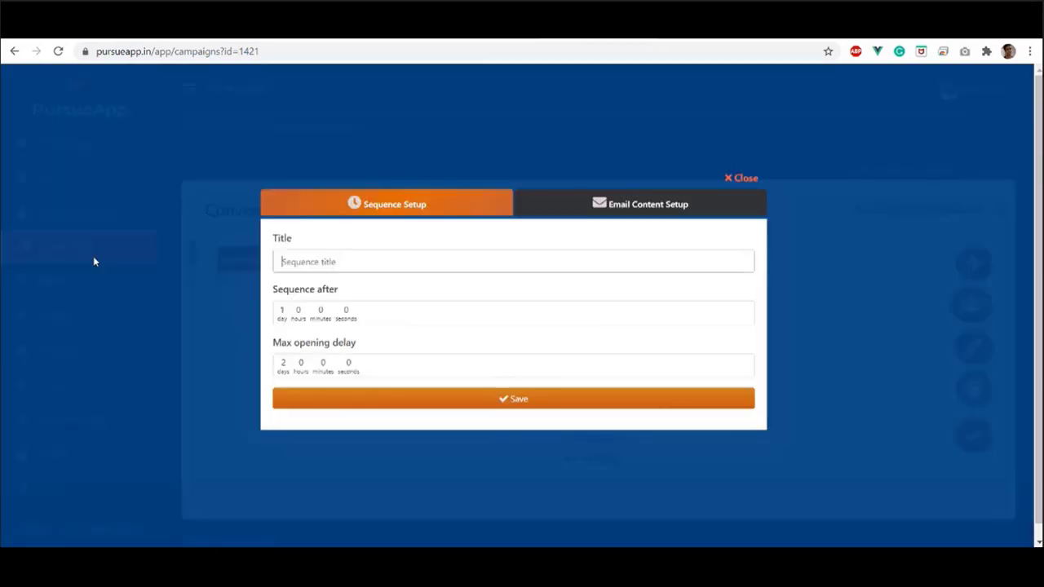
- Title the new sequence 'Thank You' and set it to send after 0 days
text(Thank)
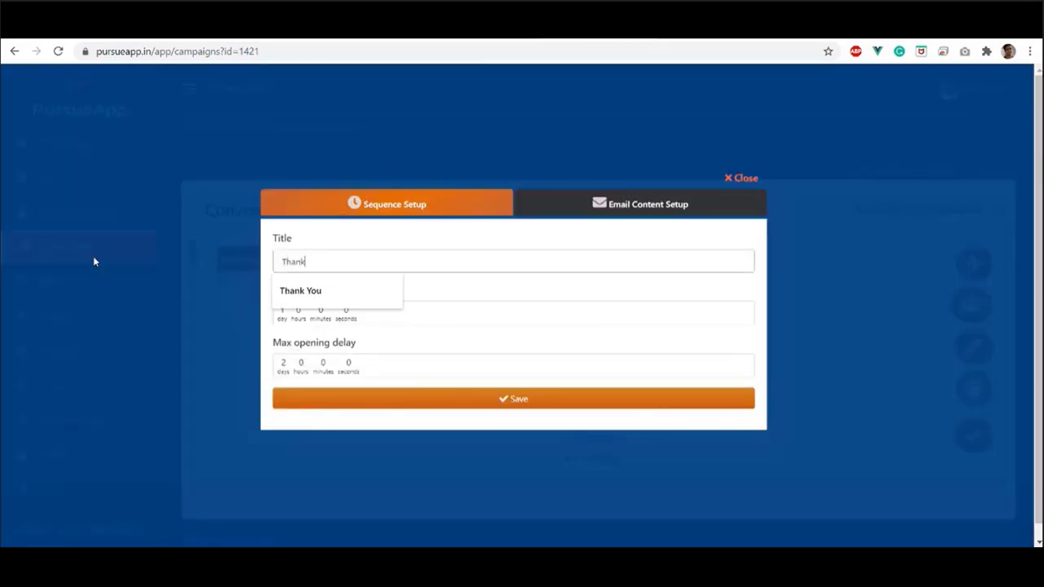
click(311, 291)
click(280, 311)
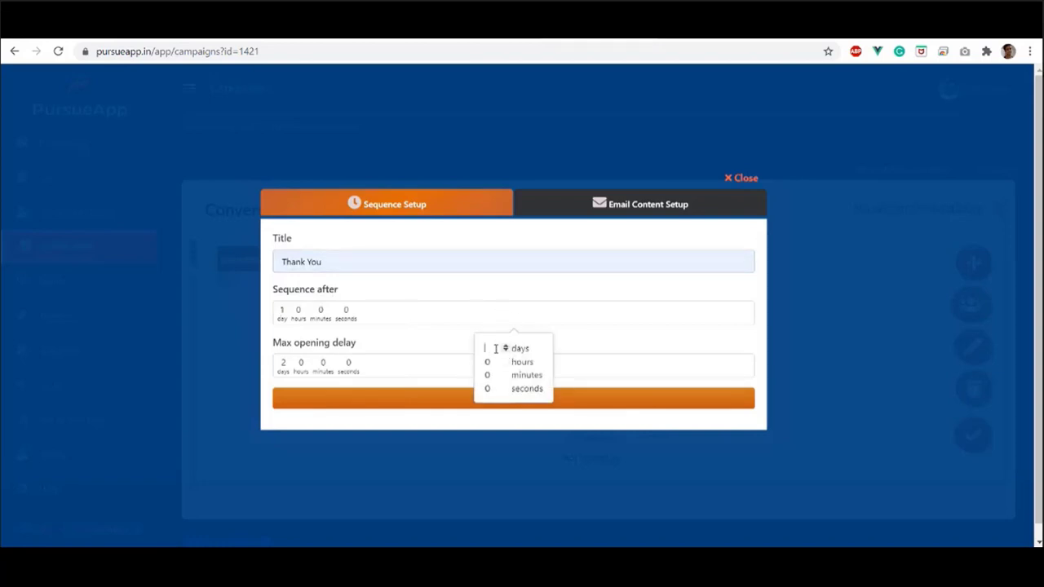
click(379, 362)
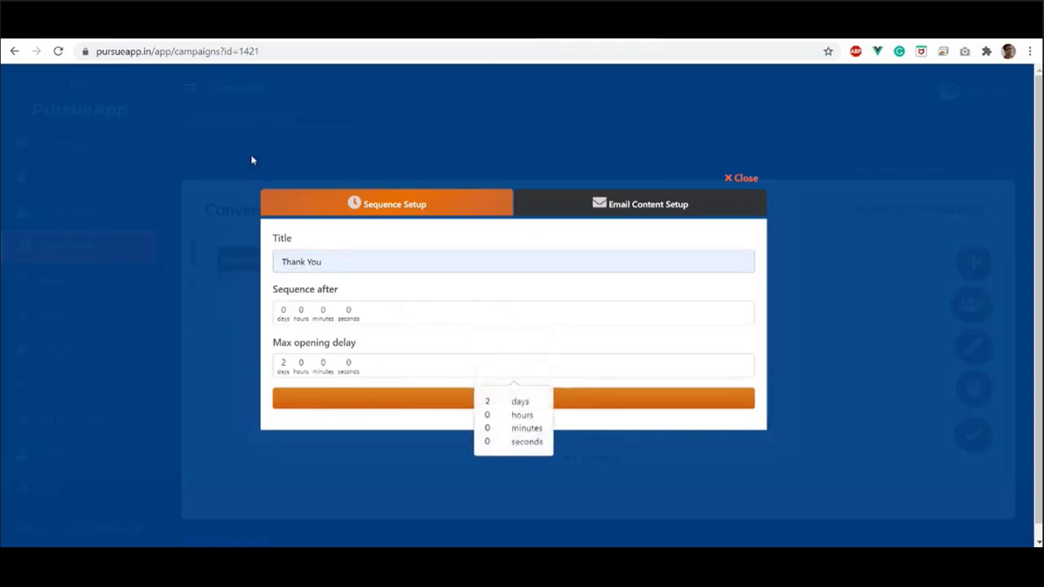
click(454, 398)
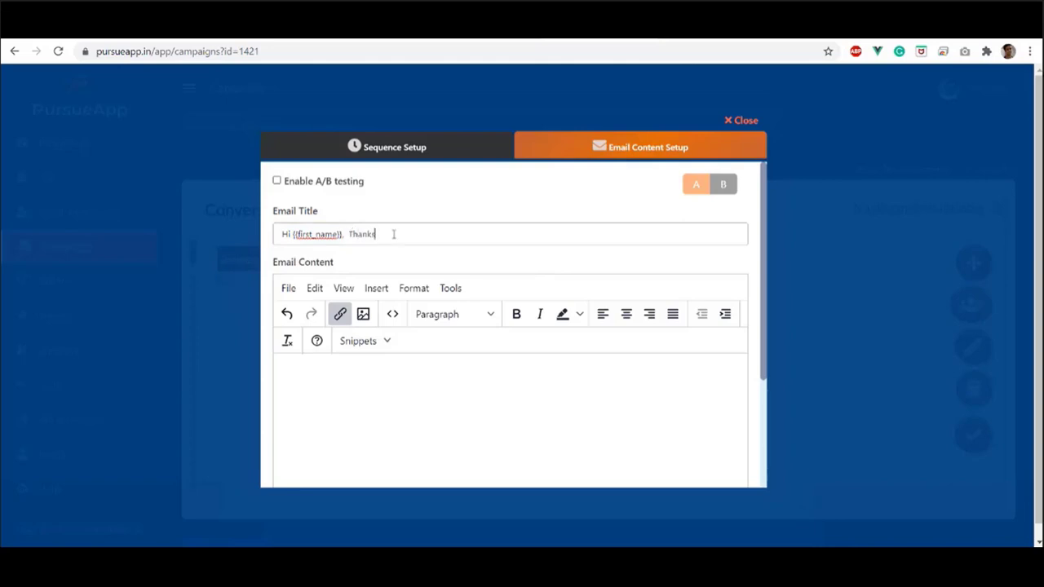
- Change the email subject to 'Hi {{first_name}}, Thank you for purchasing' and insert the Header snippet
key(BackSpace)
text(you for purchasing)
click(386, 341)
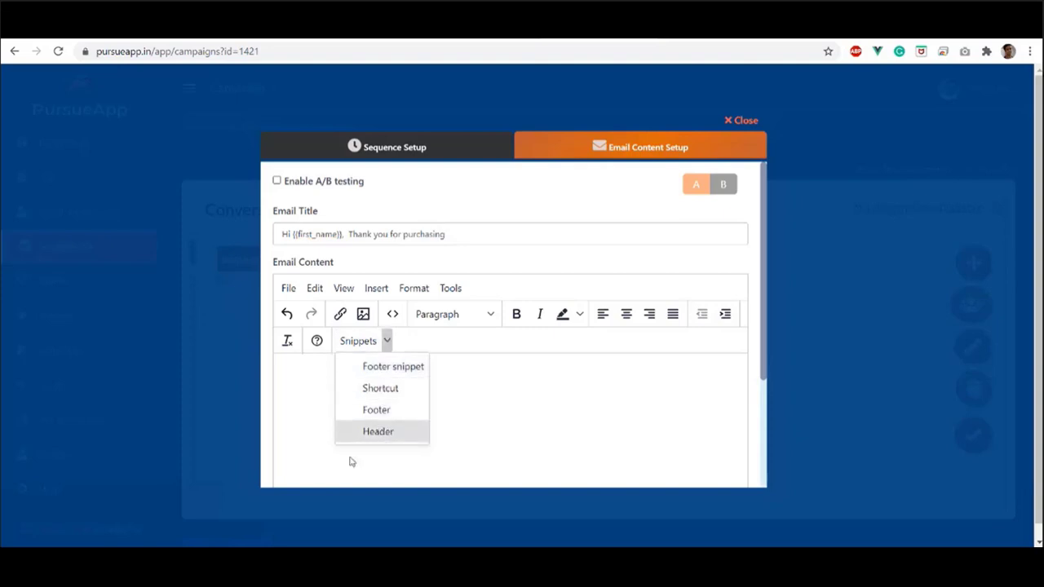
click(380, 432)
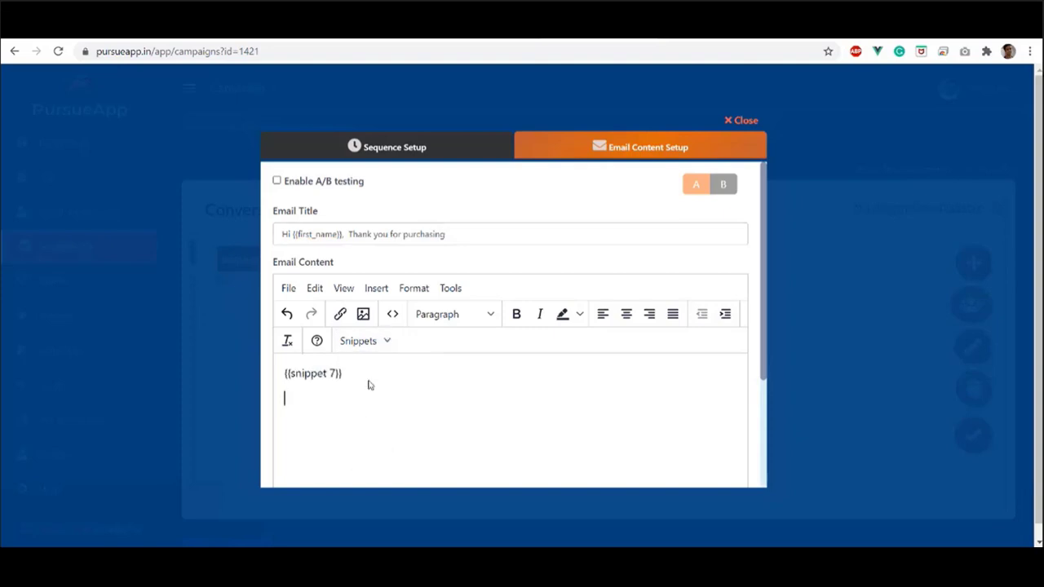
- Paste the subject as the body greeting, then add another snippet and the Footer snippet
drag(447, 237, 215, 253)
key(ctrl+c)
click(305, 412)
key(ctrl+v)
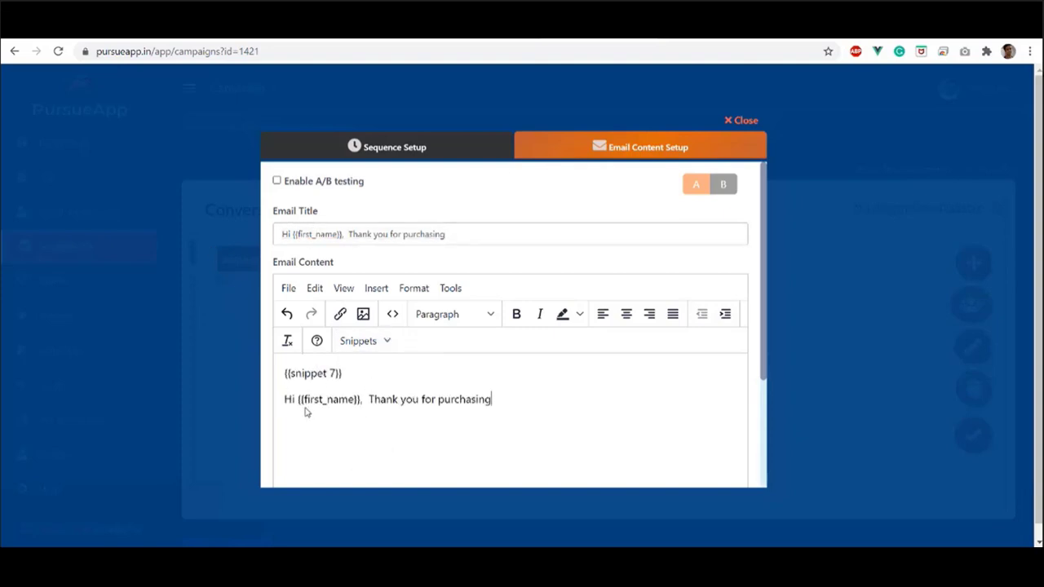
click(387, 341)
click(380, 431)
click(387, 341)
click(387, 369)
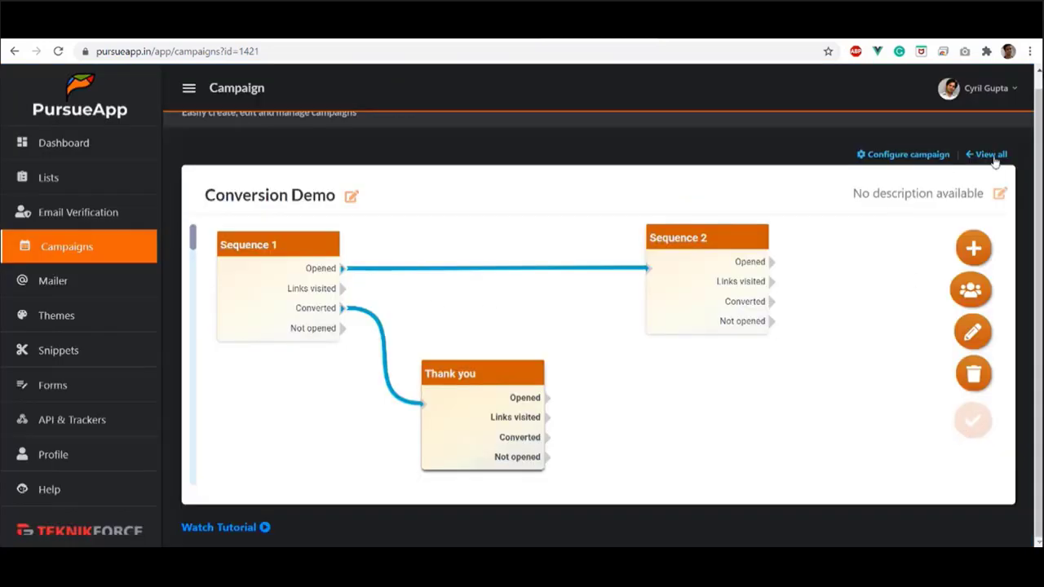
- Activate the Conversion Demo campaign from the all-campaigns list
click(992, 156)
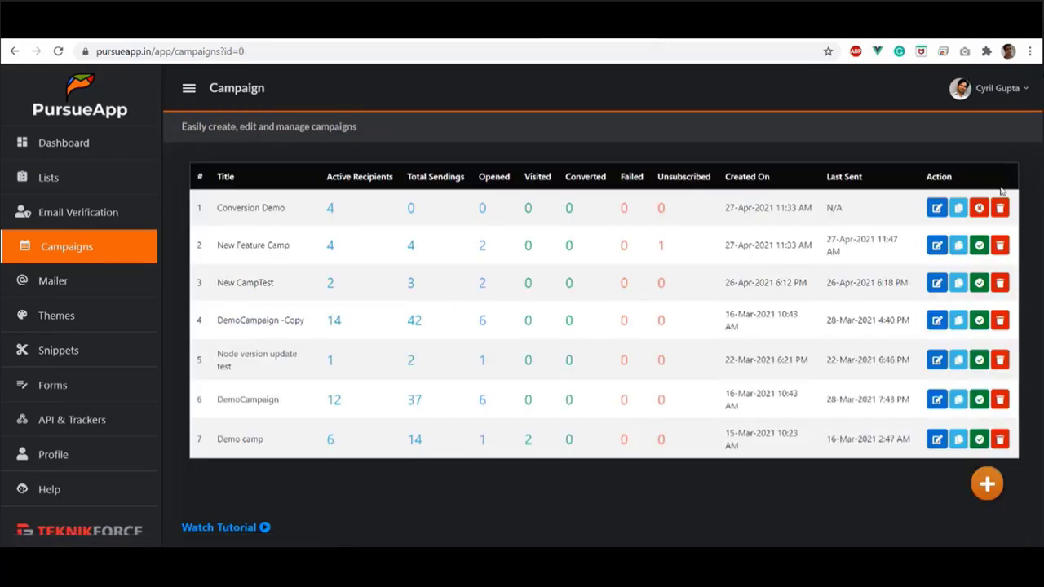
click(980, 207)
click(581, 144)
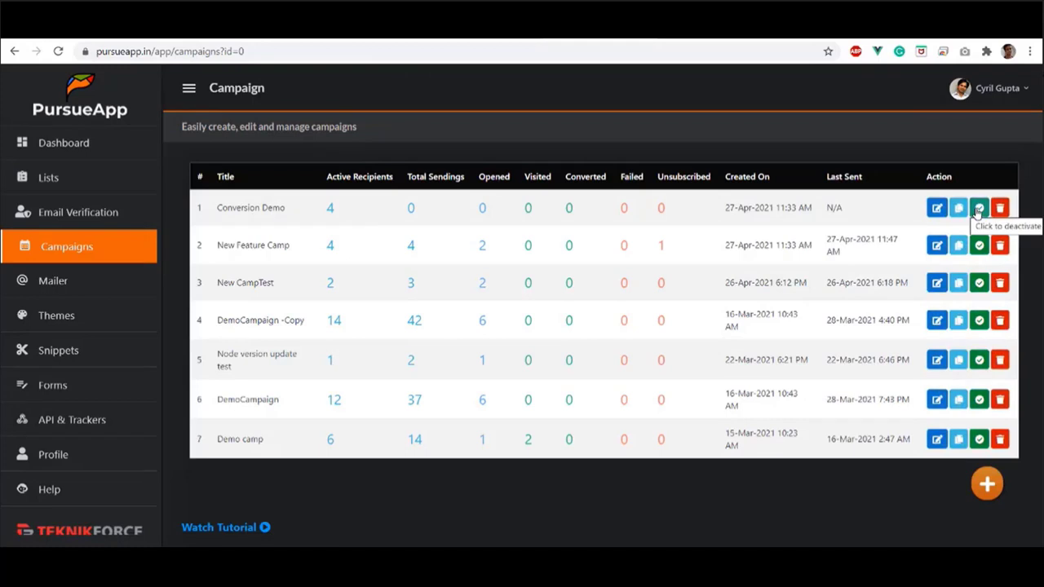
- Review Conversion Demo's mail sending report showing 3 emails delivered to recipients
click(329, 209)
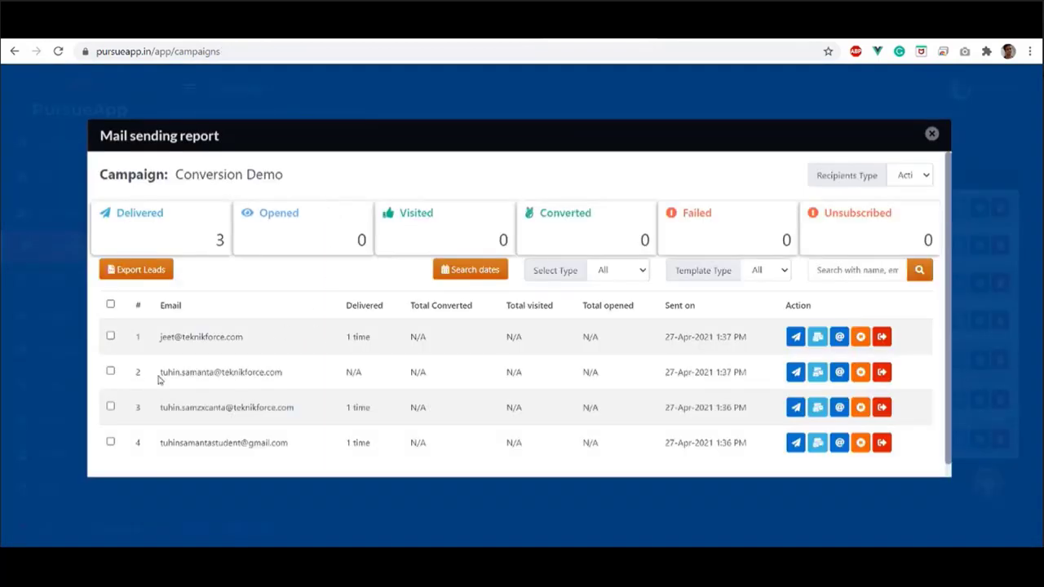
drag(161, 372, 301, 372)
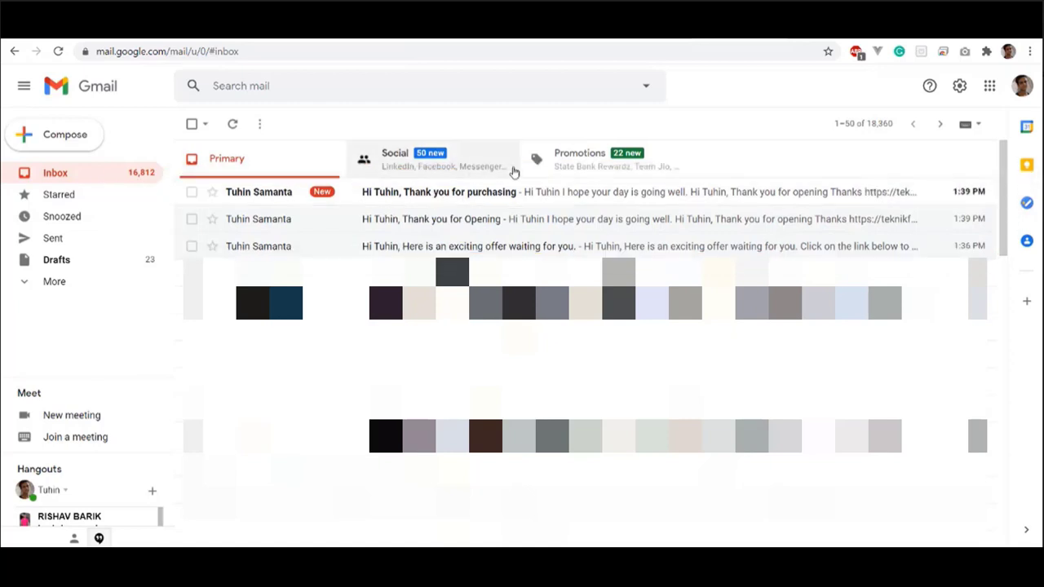
- Open the new 'Thank you for purchasing' email in the Gmail Primary inbox
click(434, 198)
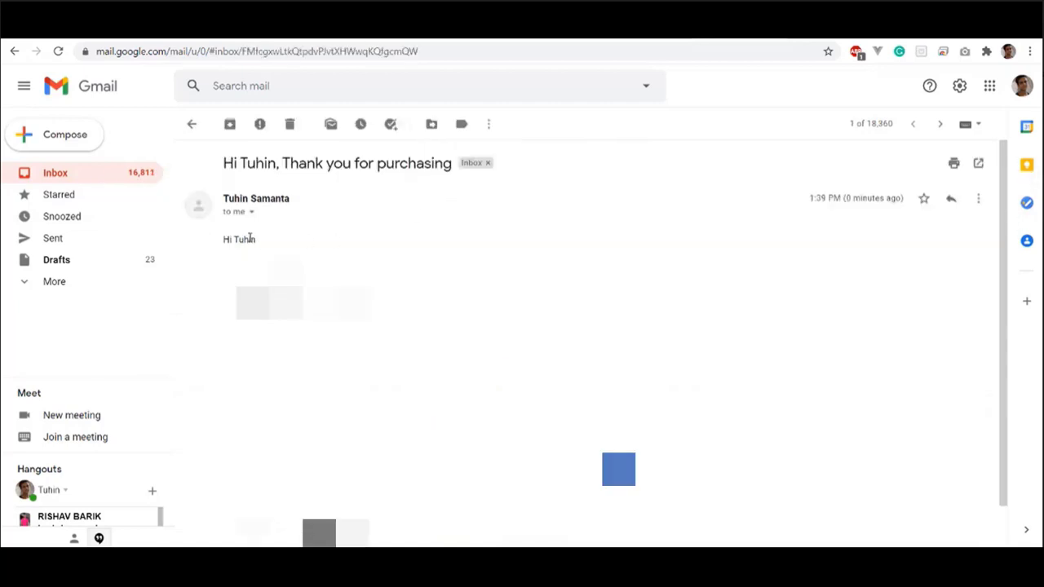